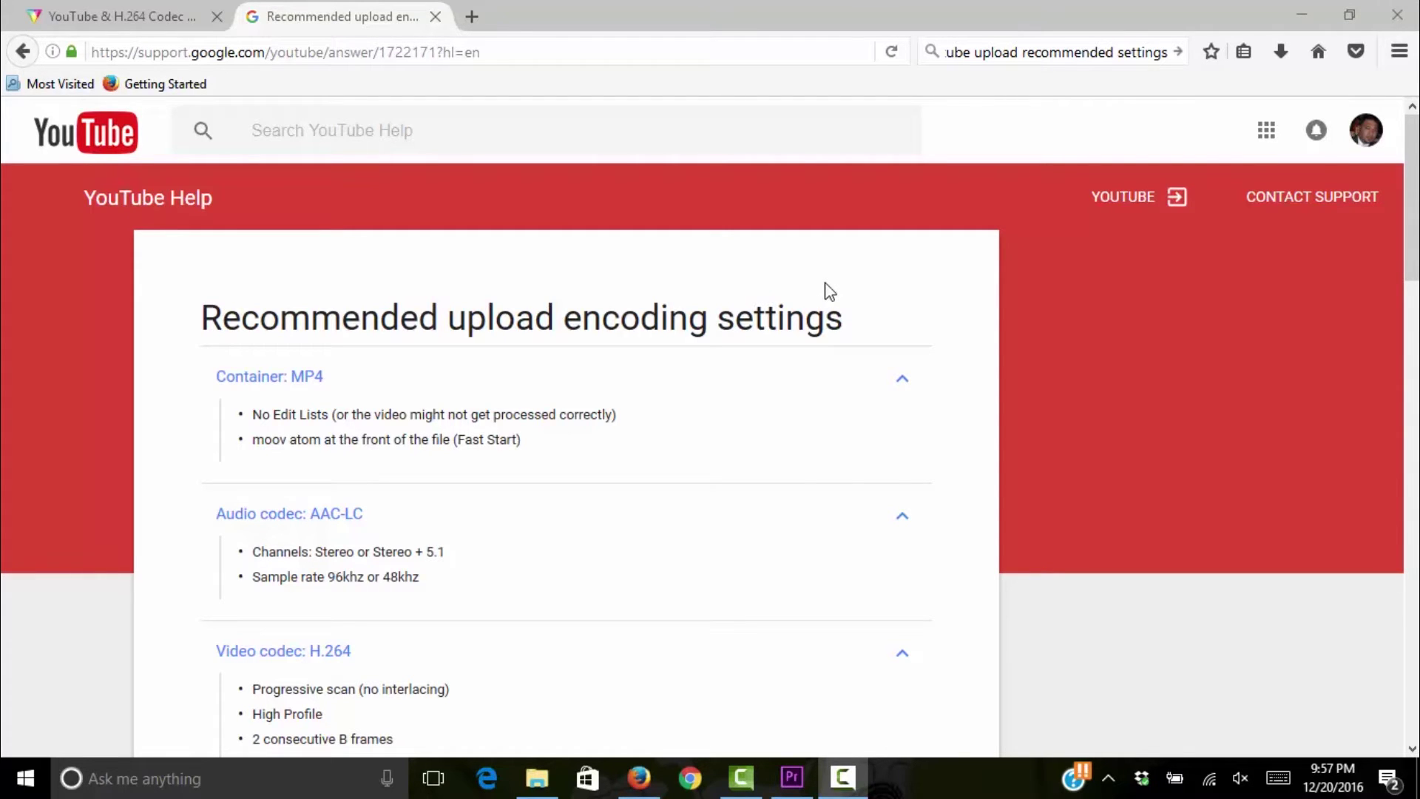
# Review YouTube's recommended container, audio codec, H.264 video codec and frame rate settings, highlighting the High Profile entry
pyautogui.scroll(-2, 596, 281)
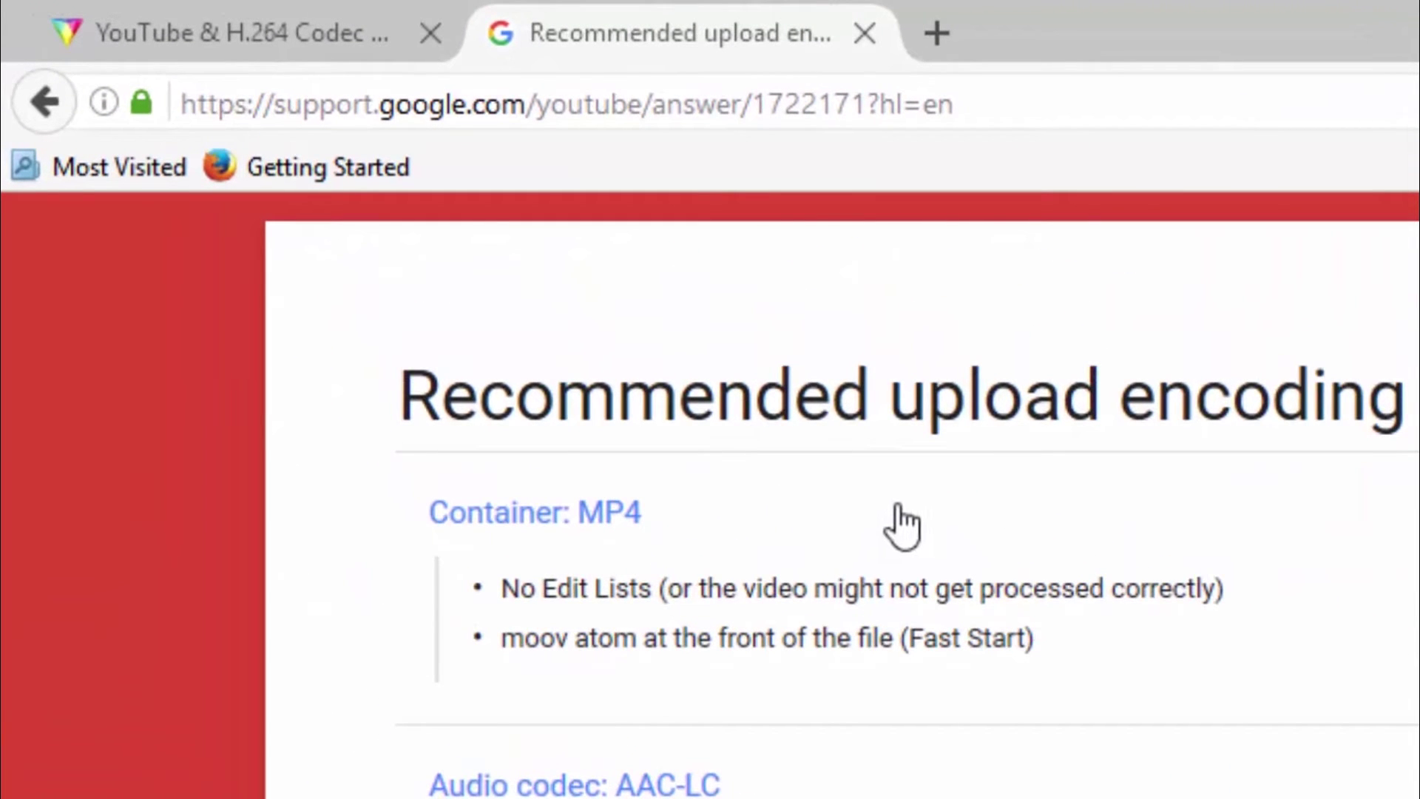
pyautogui.scroll(-3, 970, 523)
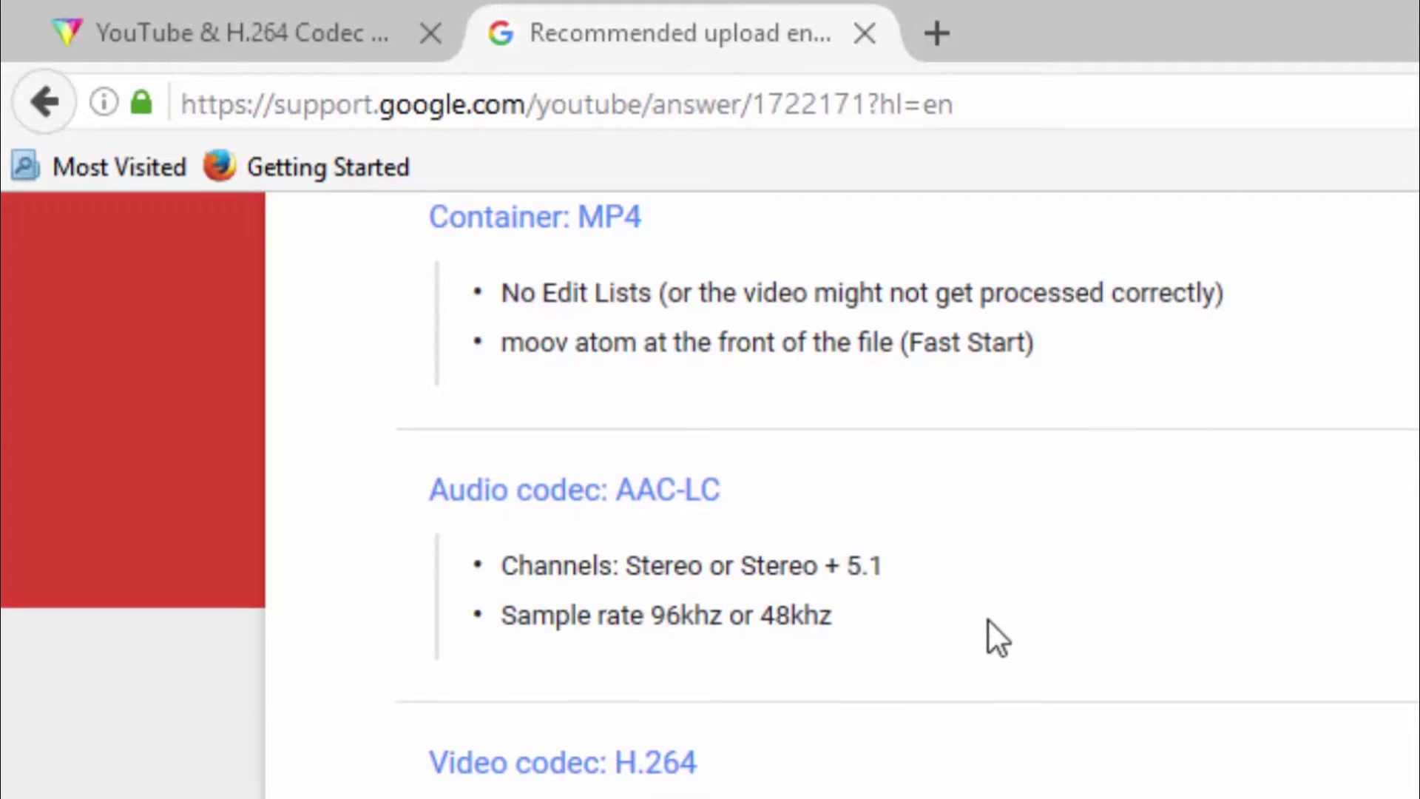
pyautogui.scroll(-3, 988, 625)
pyautogui.scroll(-2, 988, 621)
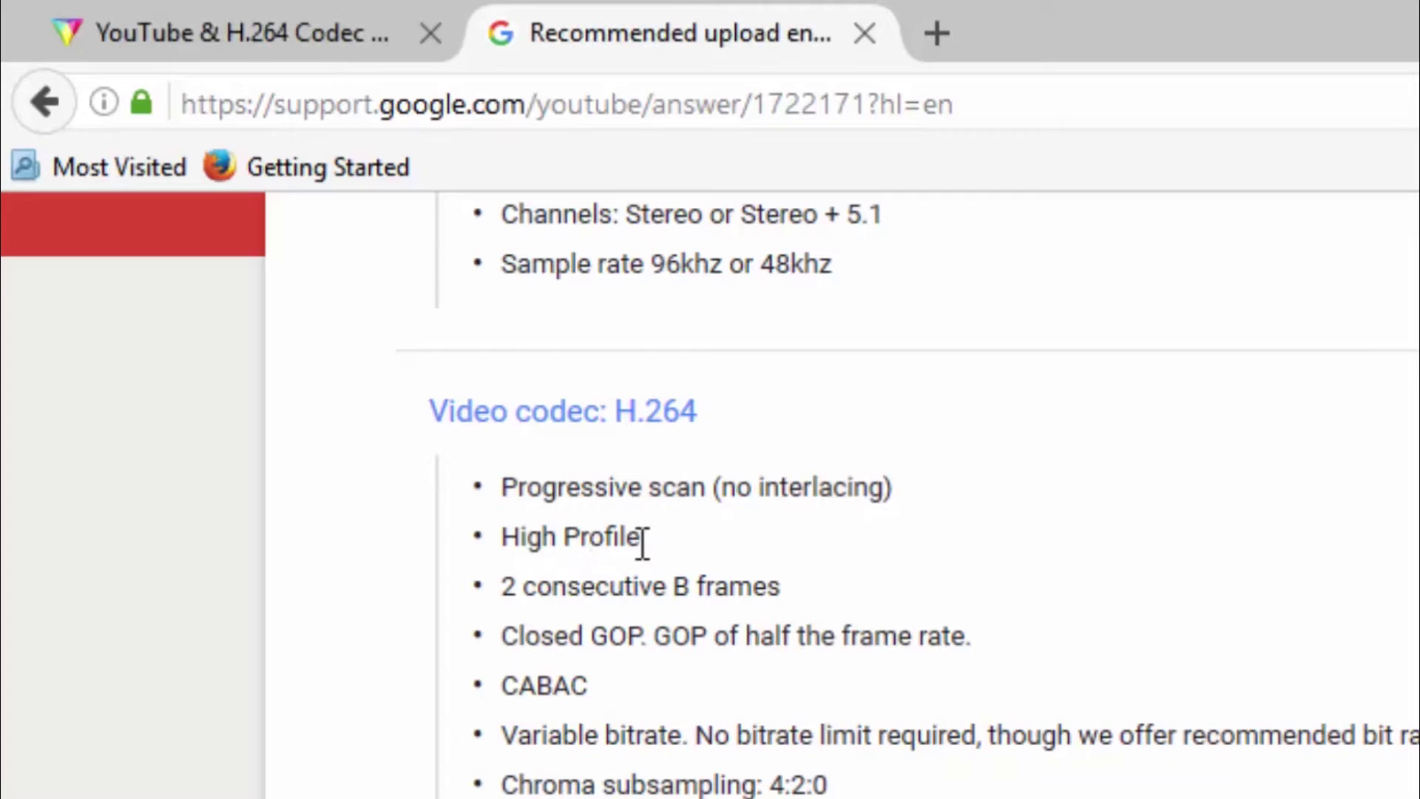
pyautogui.moveTo(642, 545); pyautogui.dragTo(505, 542)
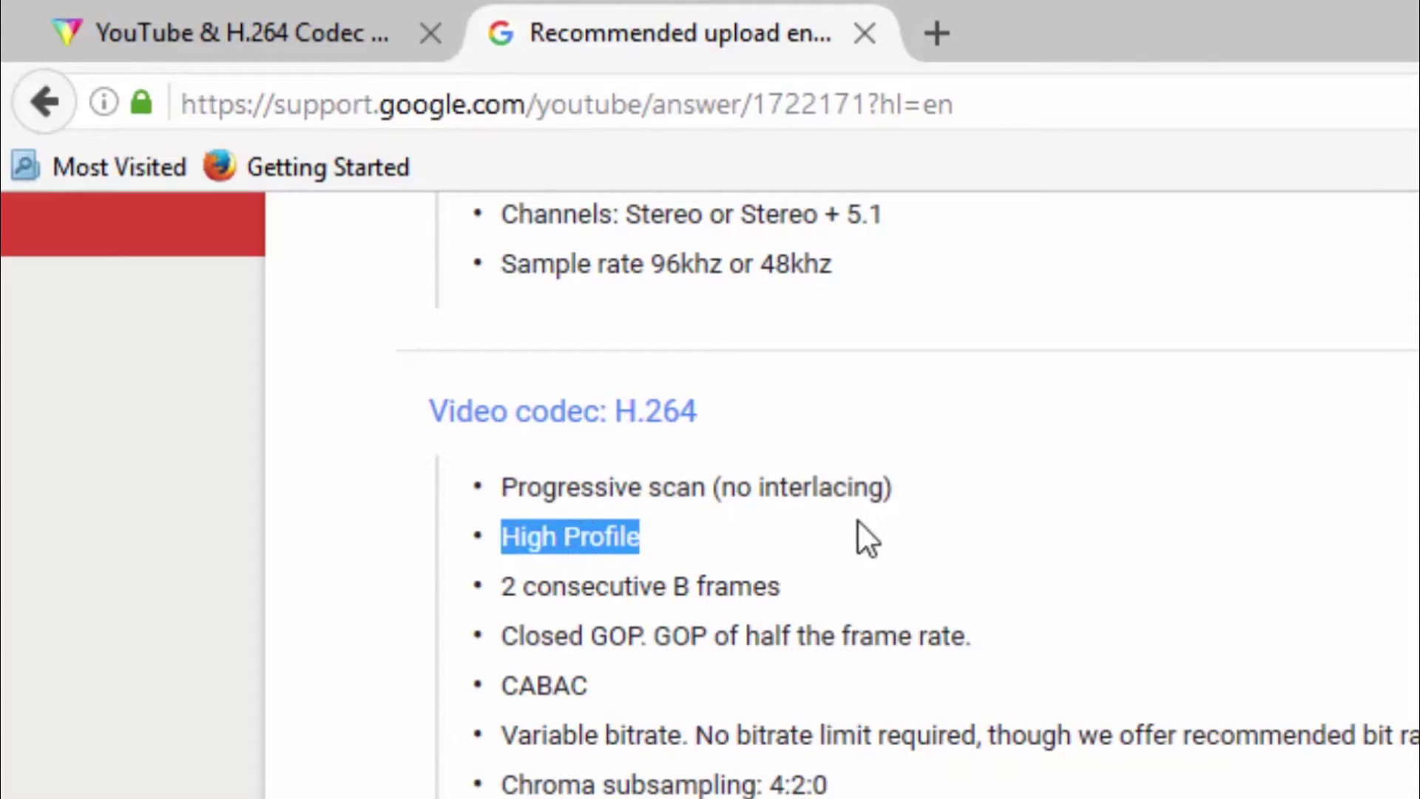
pyautogui.scroll(-3, 853, 521)
pyautogui.scroll(-6, 850, 517)
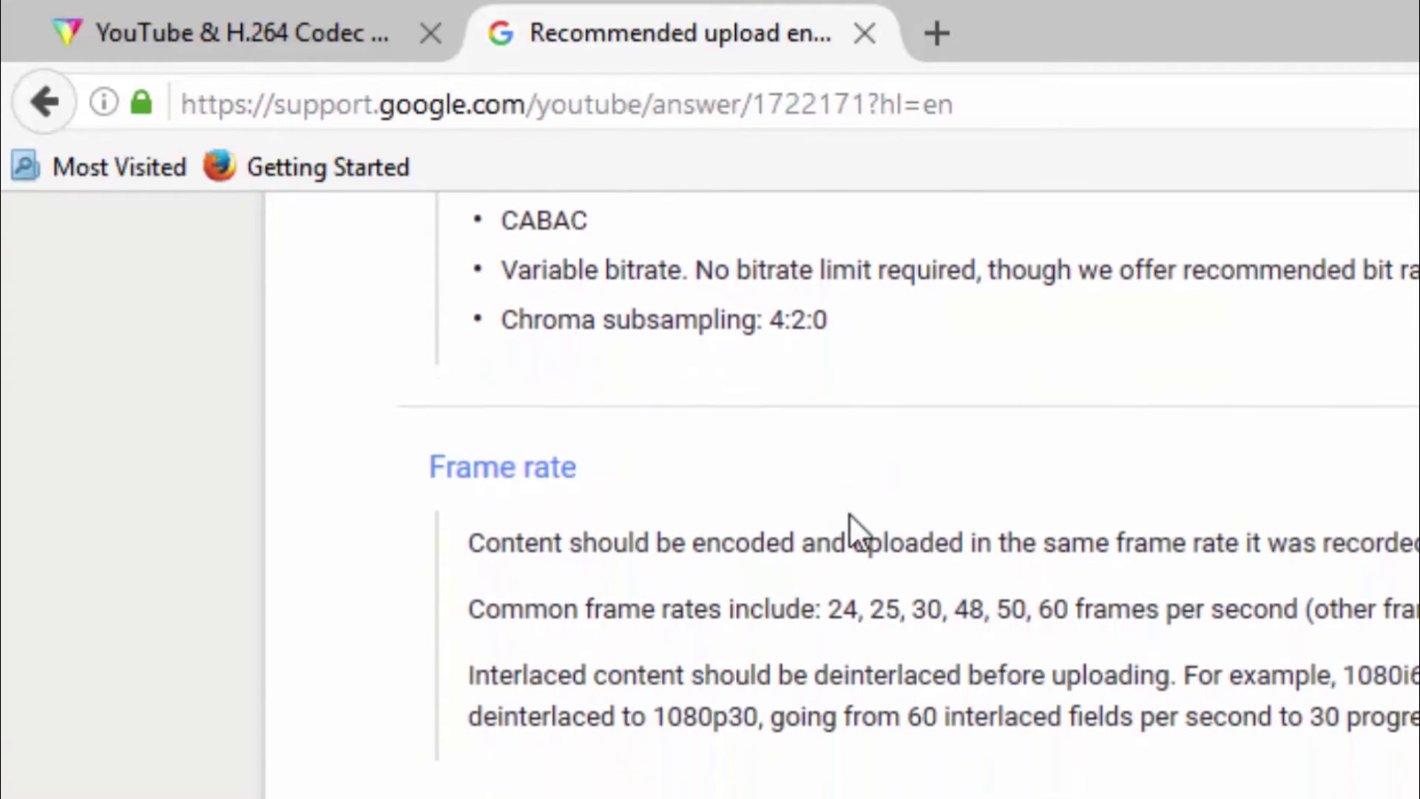
pyautogui.scroll(-4, 707, 510)
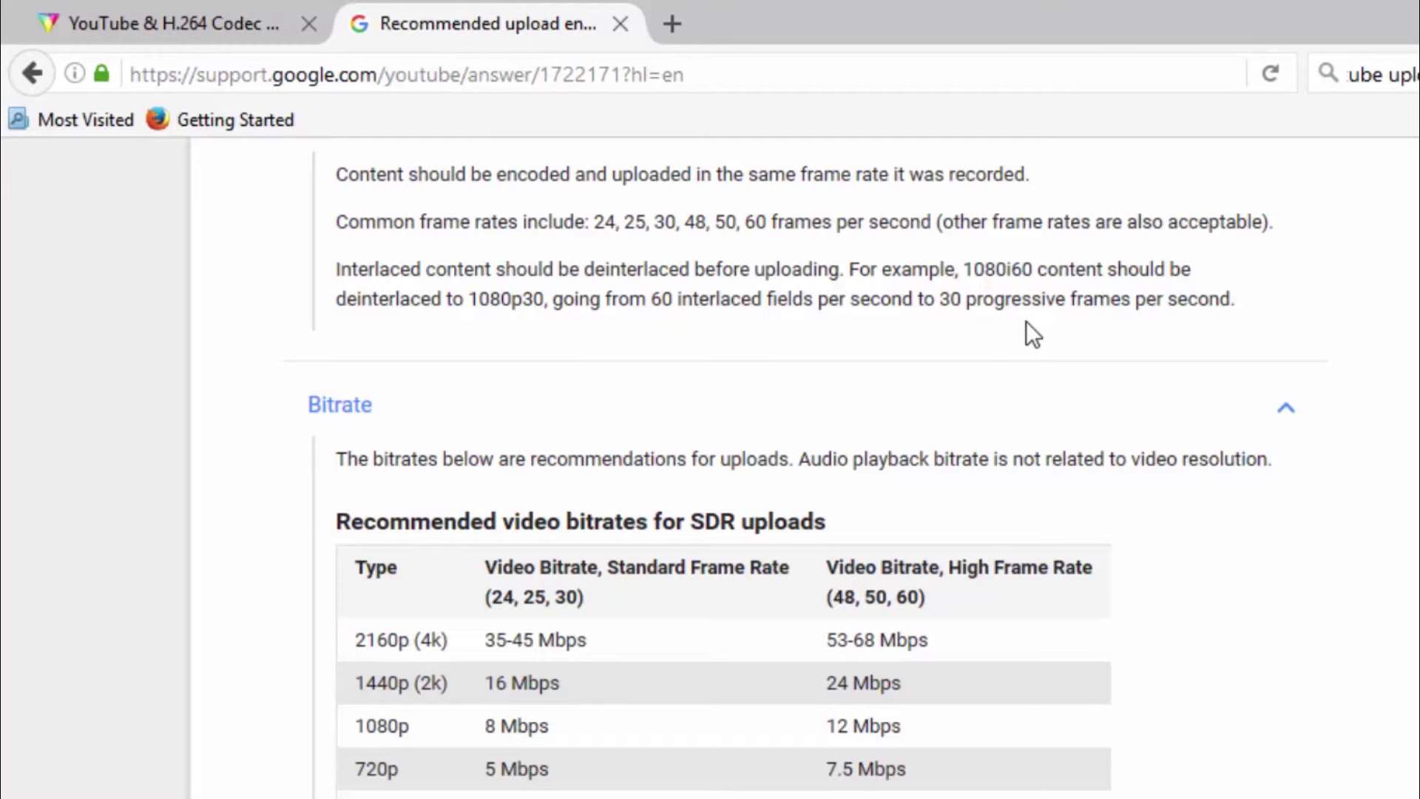
# Examine the SDR bitrate table, highlighting the 2160p and 1080p bitrates for standard and high frame rates
pyautogui.scroll(-4, 1027, 321)
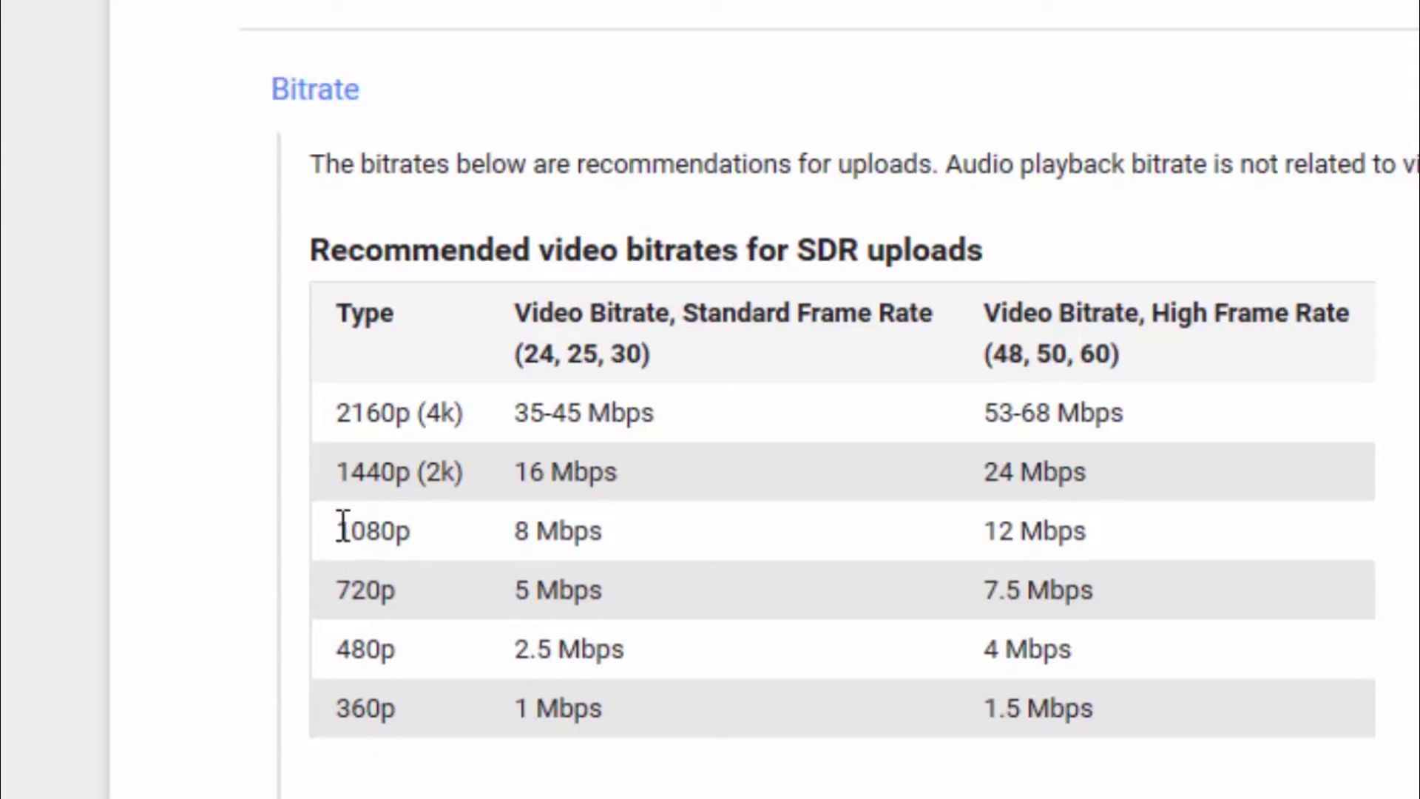
pyautogui.moveTo(340, 526); pyautogui.dragTo(404, 521)
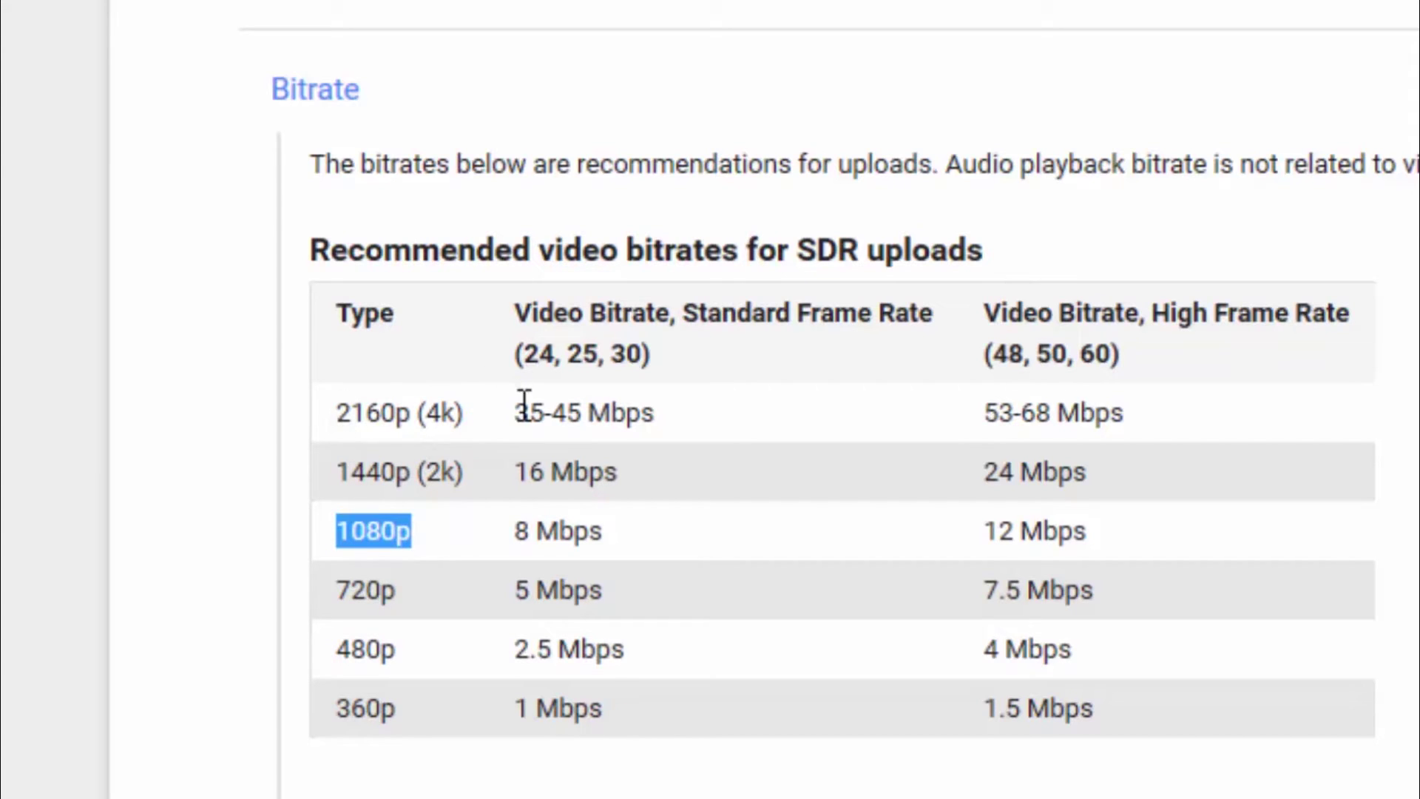
pyautogui.moveTo(523, 407); pyautogui.dragTo(664, 414)
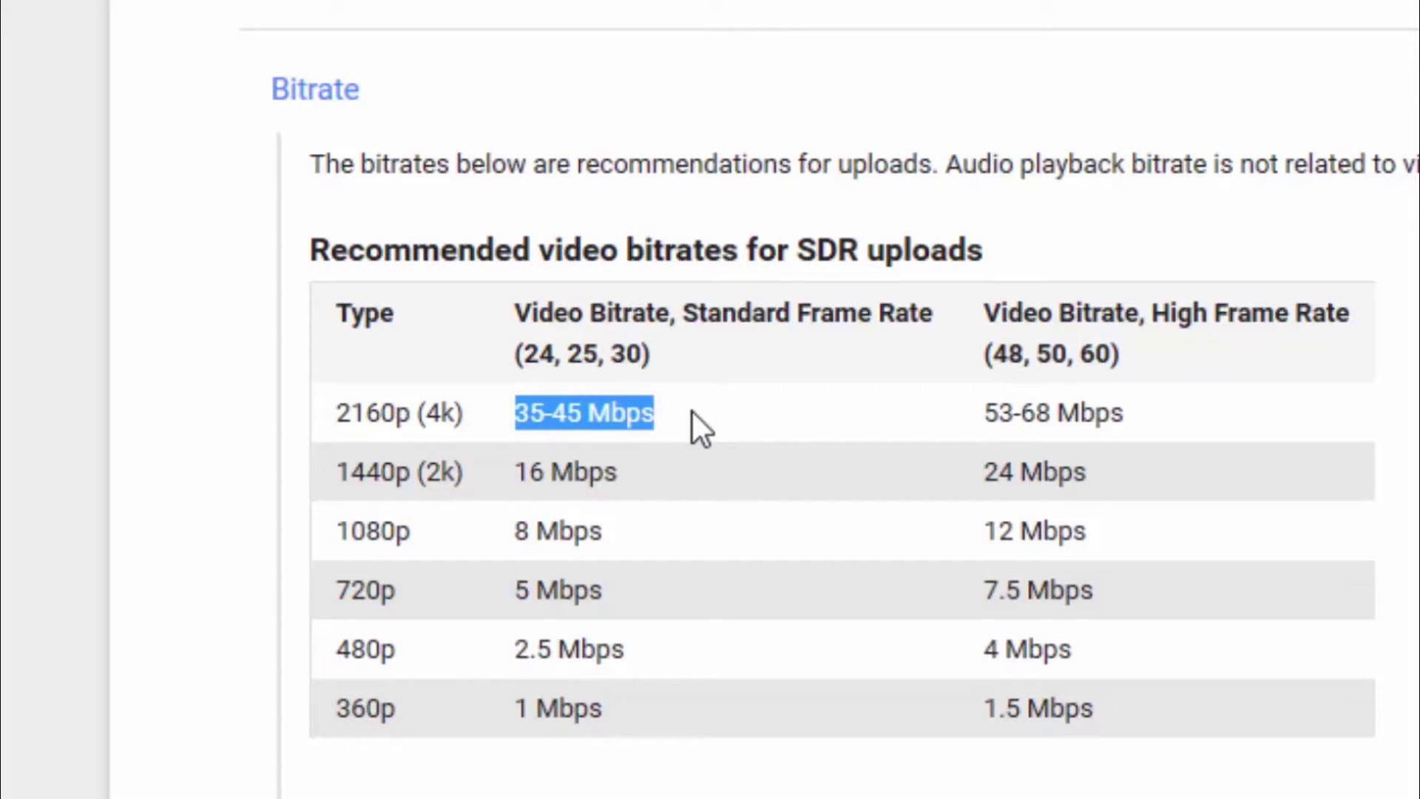
pyautogui.click(995, 419)
pyautogui.moveTo(994, 418); pyautogui.dragTo(1124, 412)
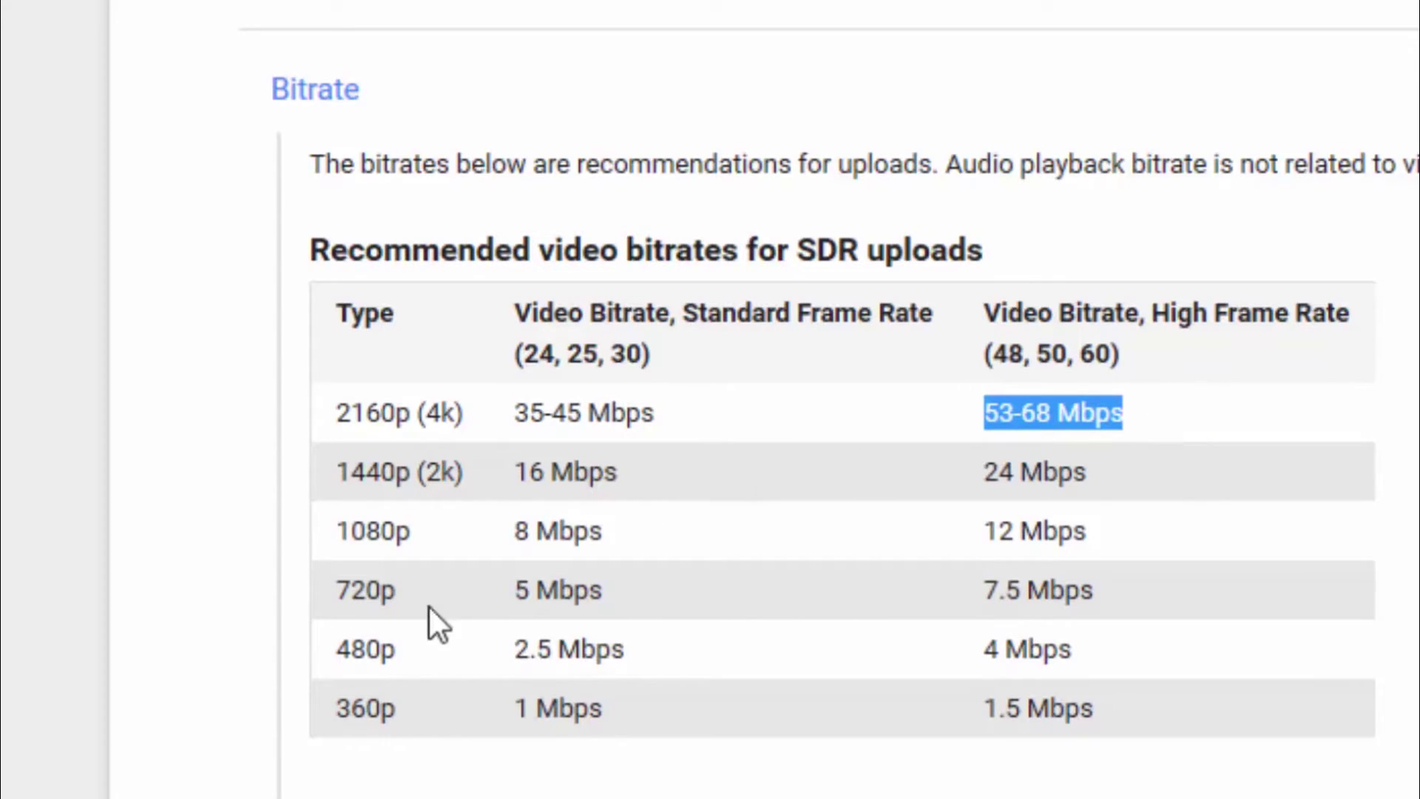
pyautogui.moveTo(337, 530); pyautogui.dragTo(415, 526)
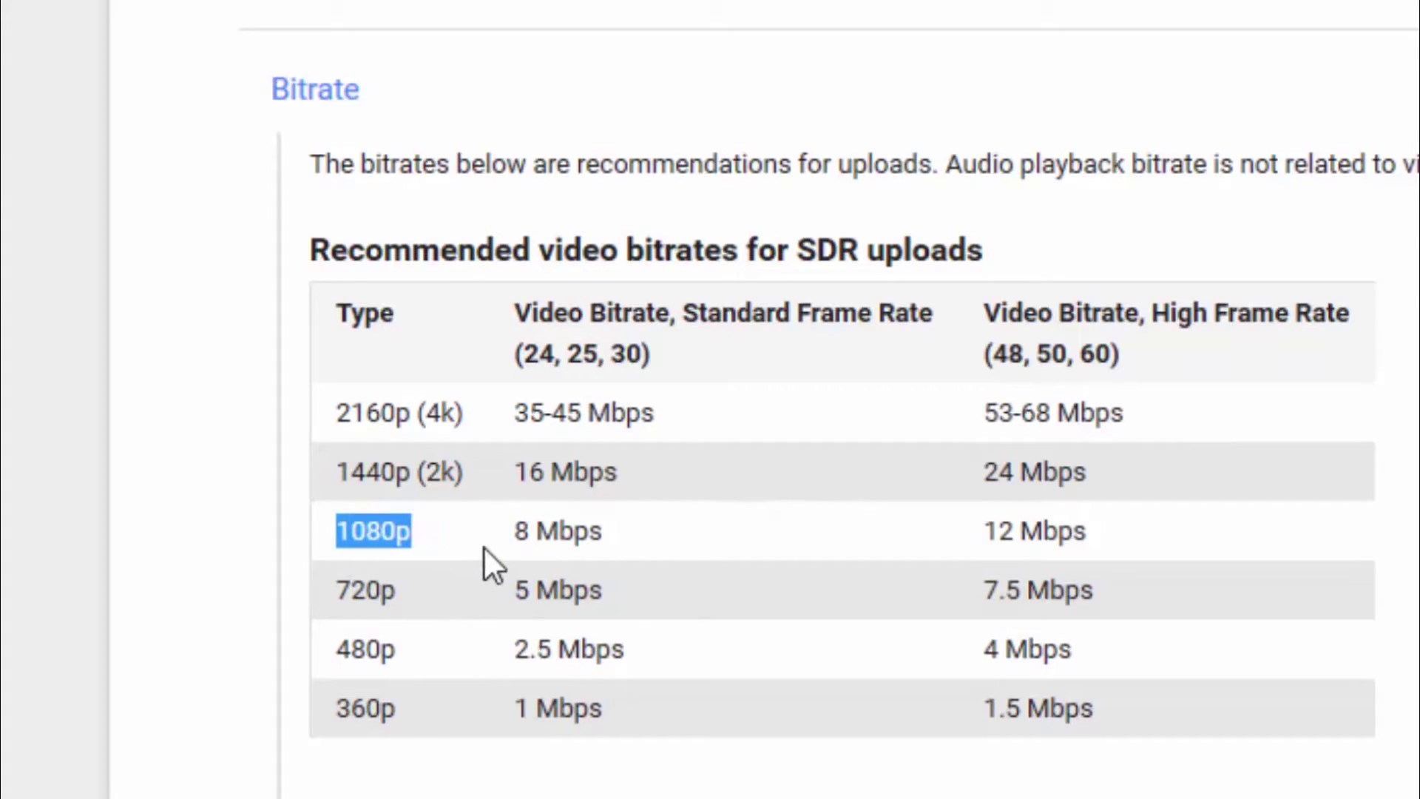
pyautogui.moveTo(522, 537); pyautogui.dragTo(609, 534)
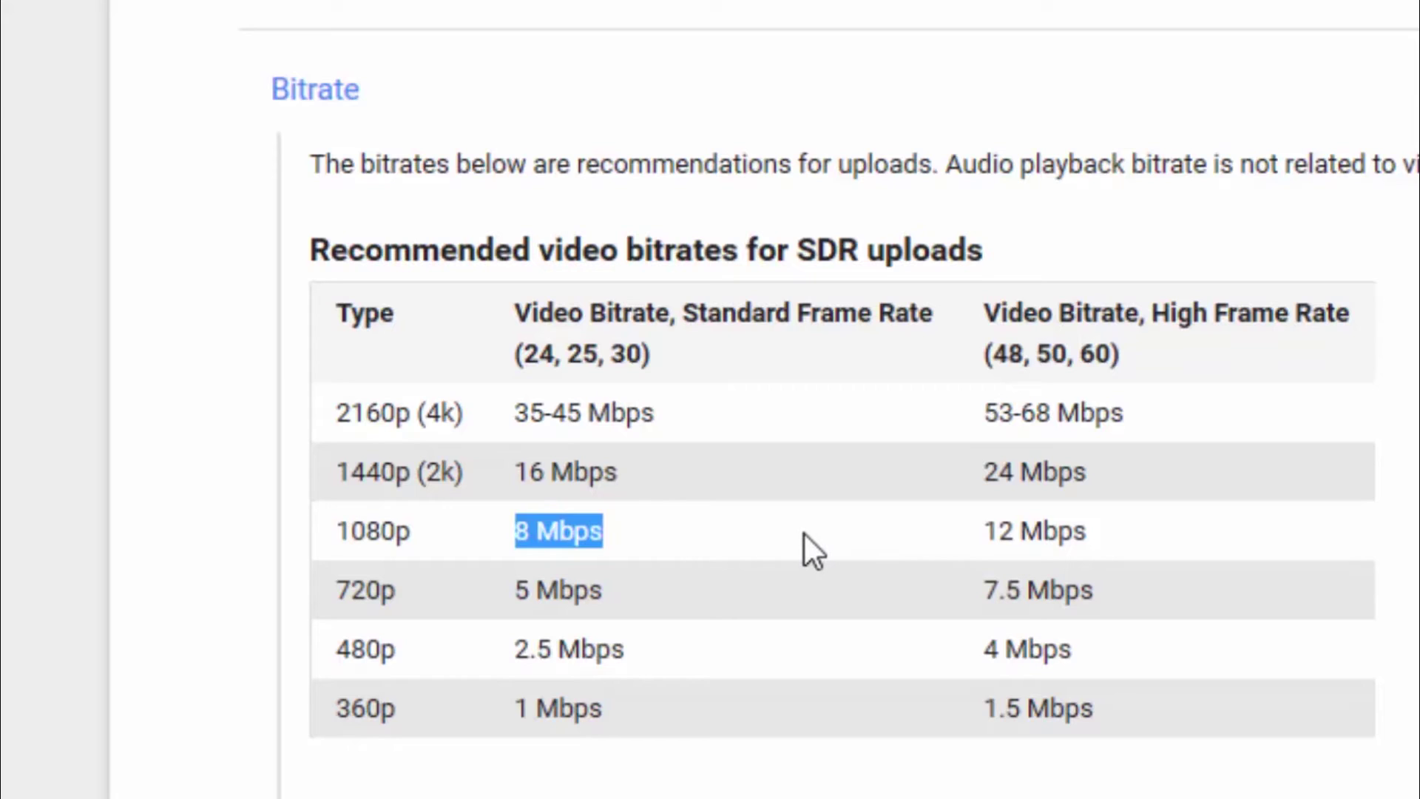
pyautogui.moveTo(974, 539); pyautogui.dragTo(1064, 531)
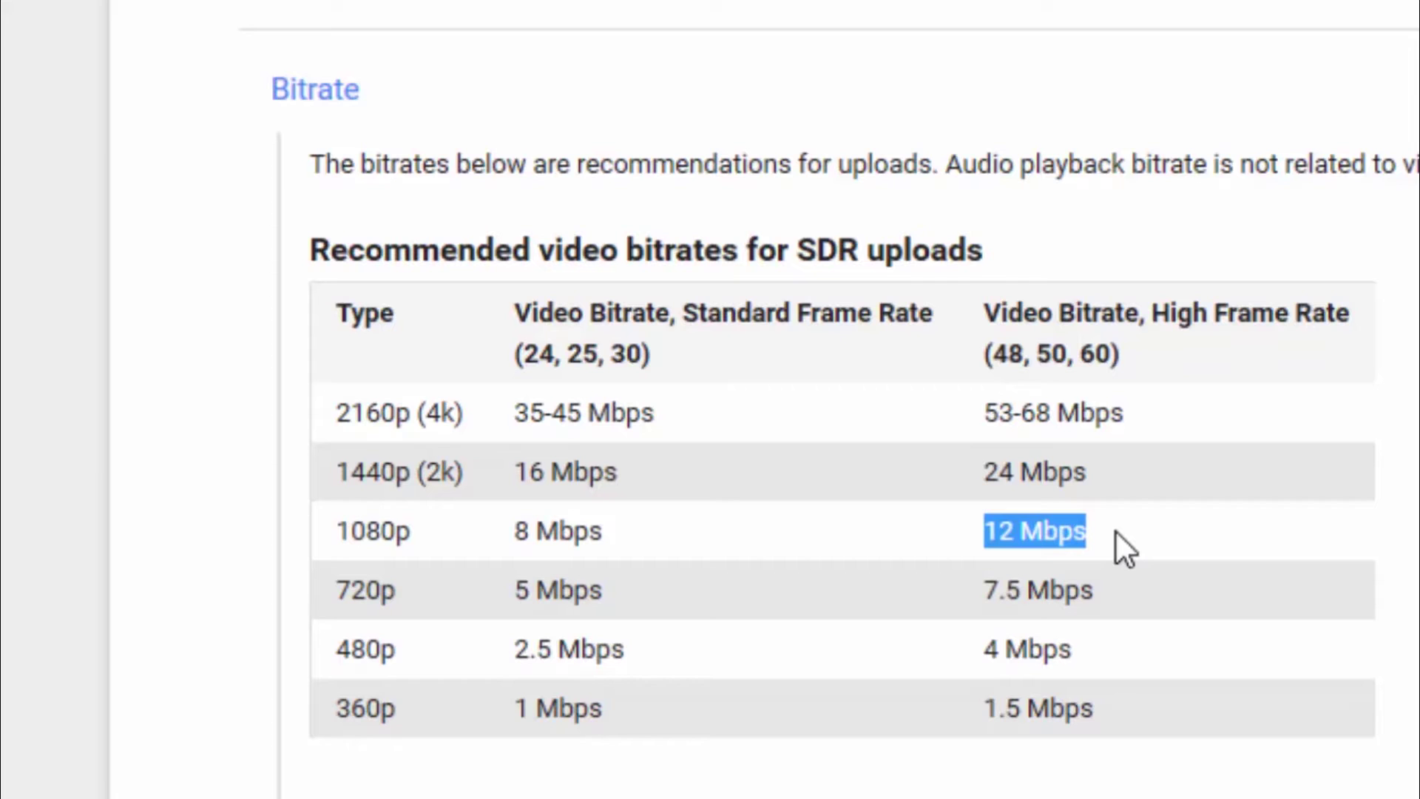
# Examine the HDR bitrate table, highlighting the 1080p high frame rate value, and continue past the audio bitrate recommendations
pyautogui.scroll(-6, 1233, 466)
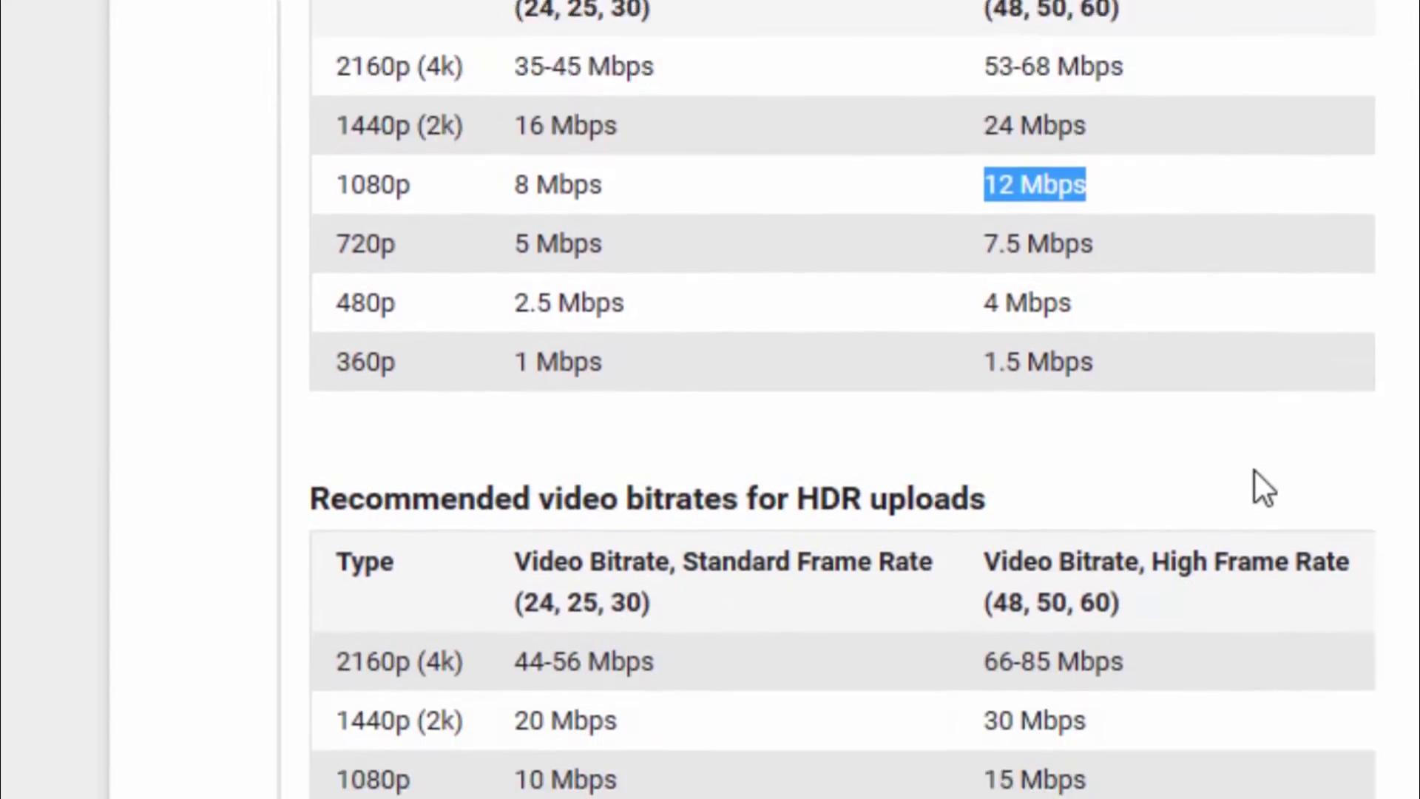
pyautogui.scroll(-3, 1249, 478)
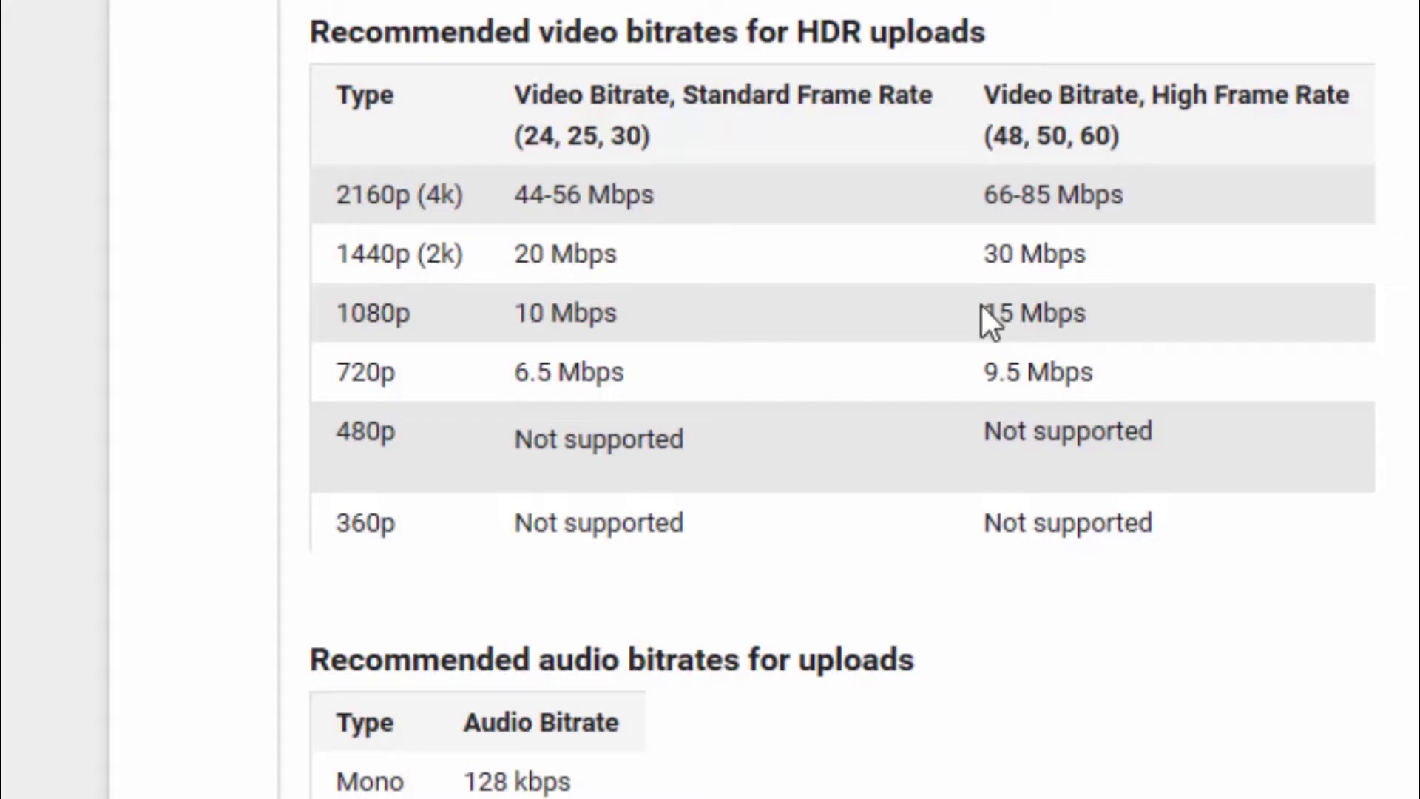
pyautogui.moveTo(983, 310); pyautogui.dragTo(1091, 306)
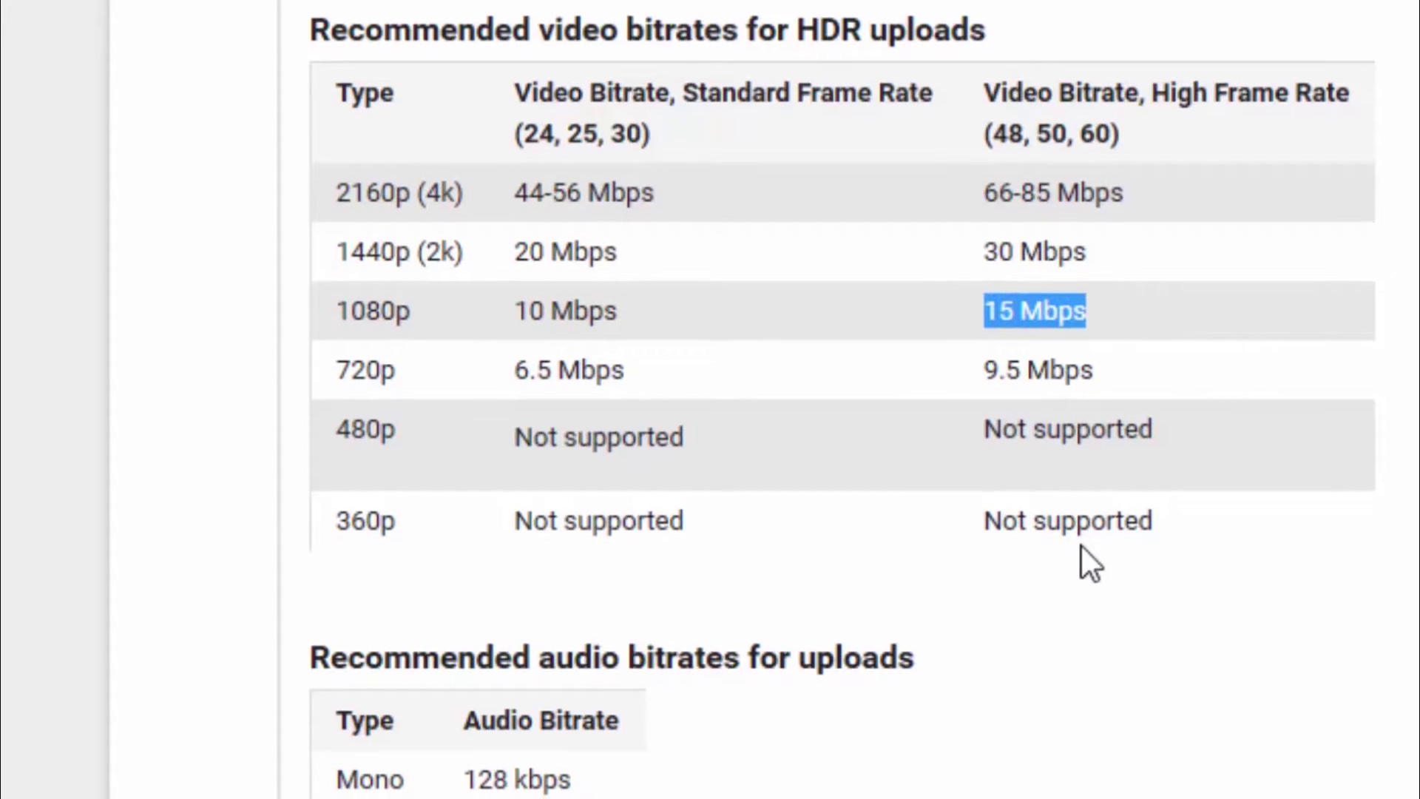
pyautogui.scroll(-5, 1084, 558)
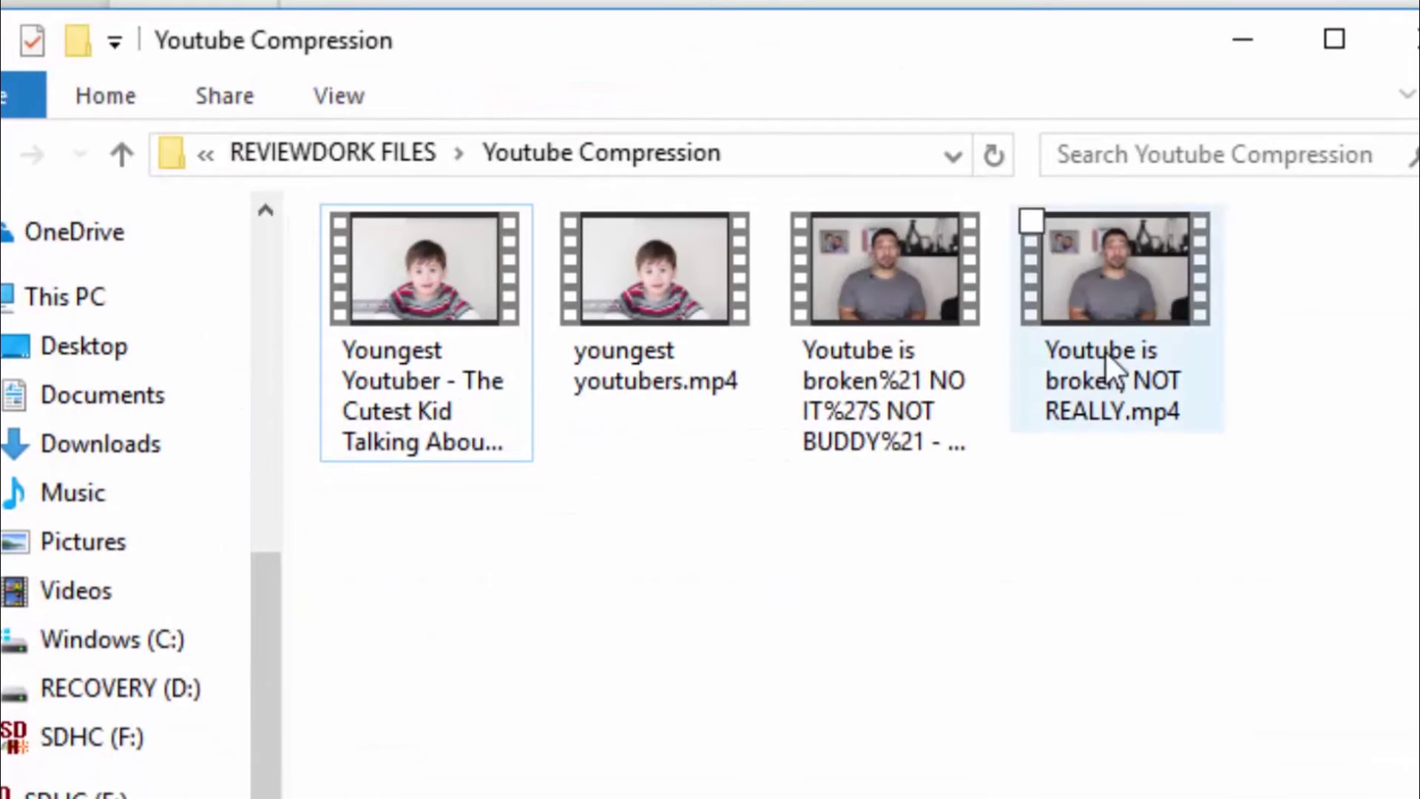
# In File Explorer's Youtube Compression folder, check the file size in the properties of "Youtube is broken, NOT REALLY.mp4" and close them
pyautogui.click(1107, 325)
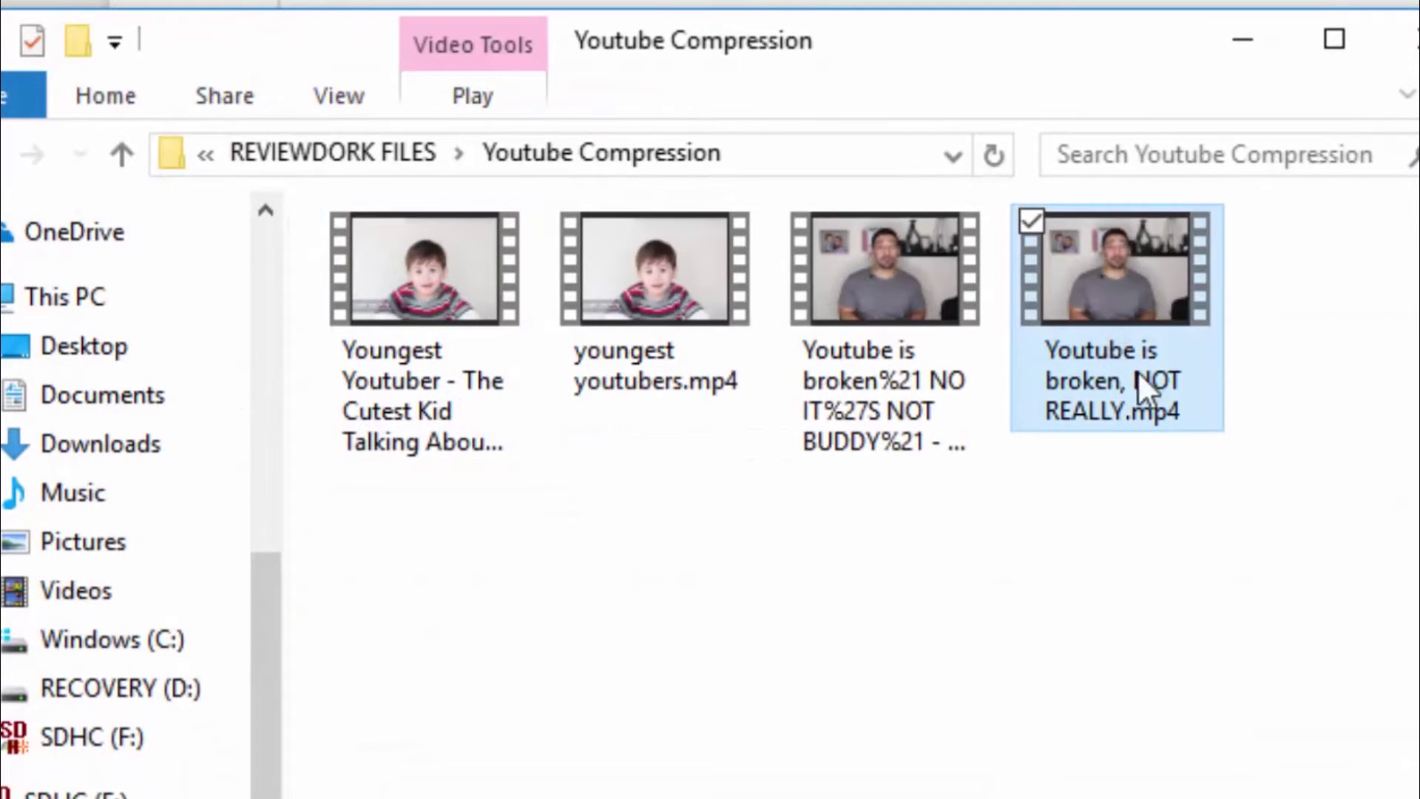
pyautogui.moveTo(1134, 338)
pyautogui.rightClick(1147, 381)
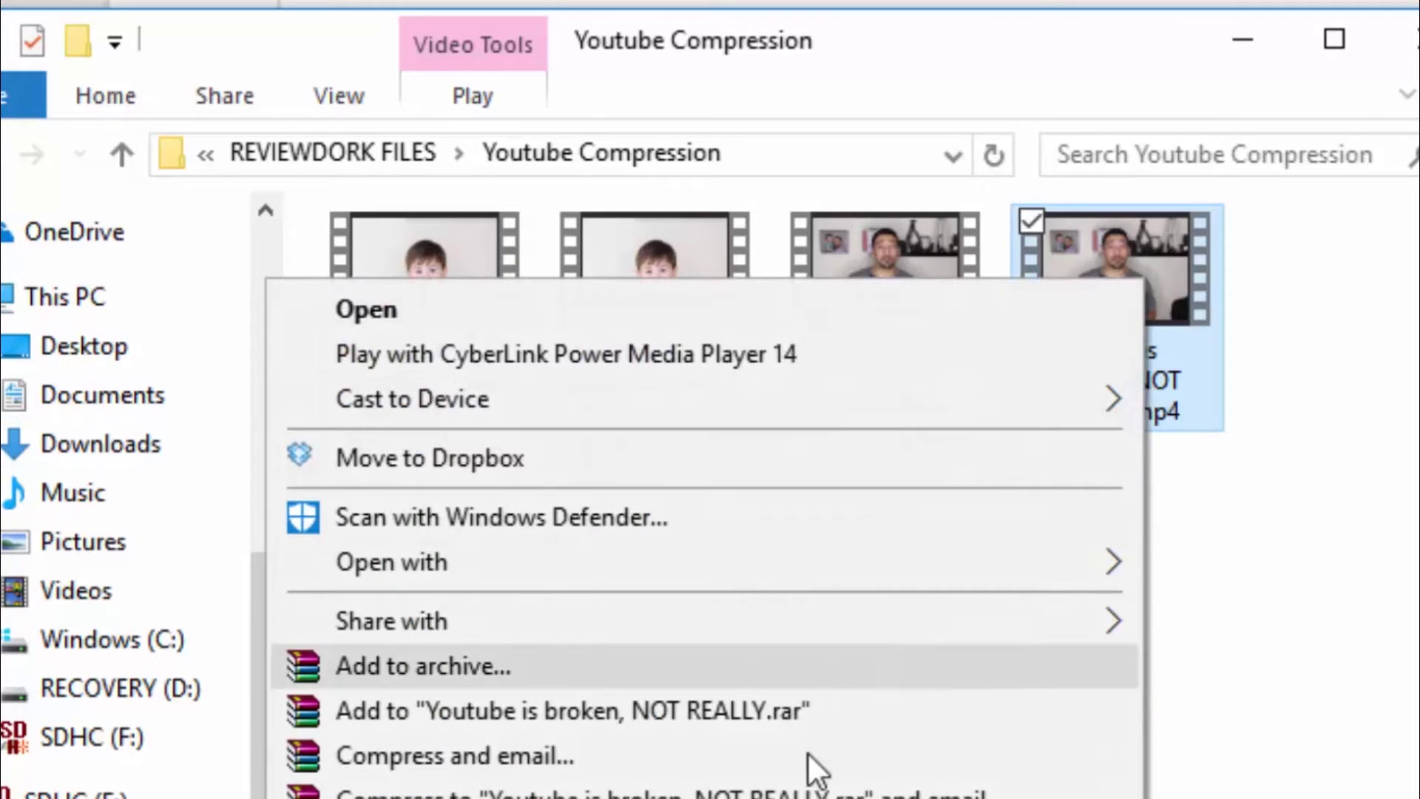
pyautogui.press('r')
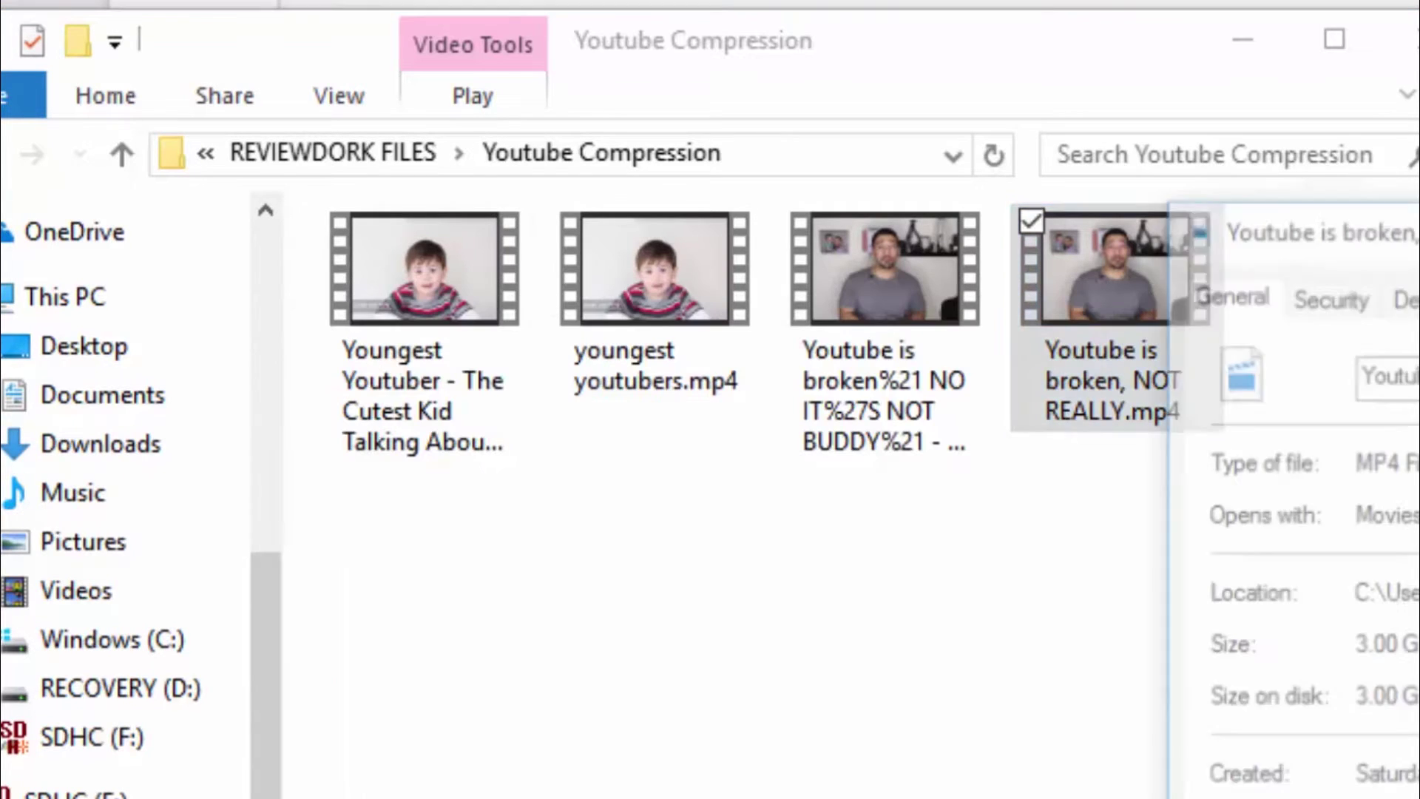
pyautogui.moveTo(1390, 221); pyautogui.dragTo(1059, 143)
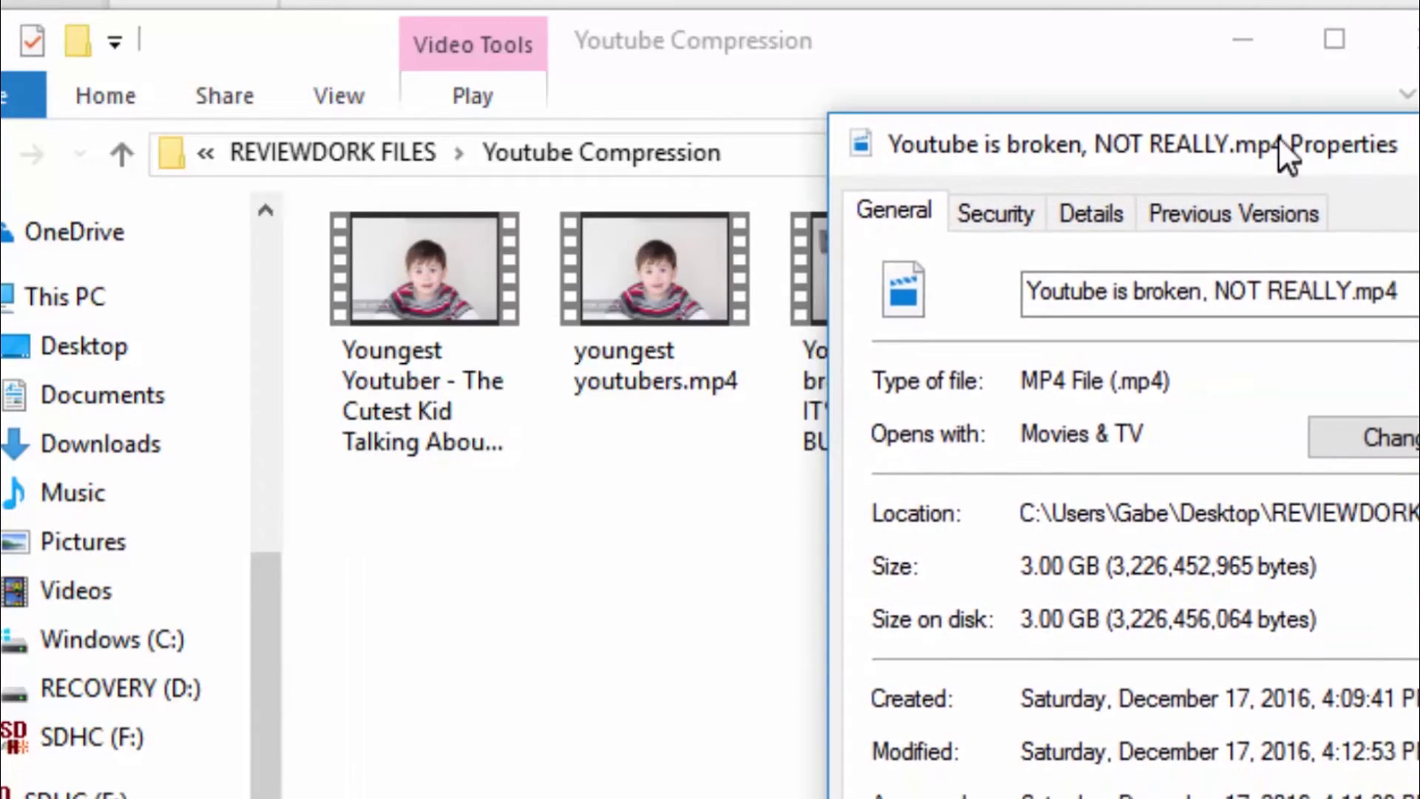
pyautogui.moveTo(1022, 566); pyautogui.dragTo(1102, 566)
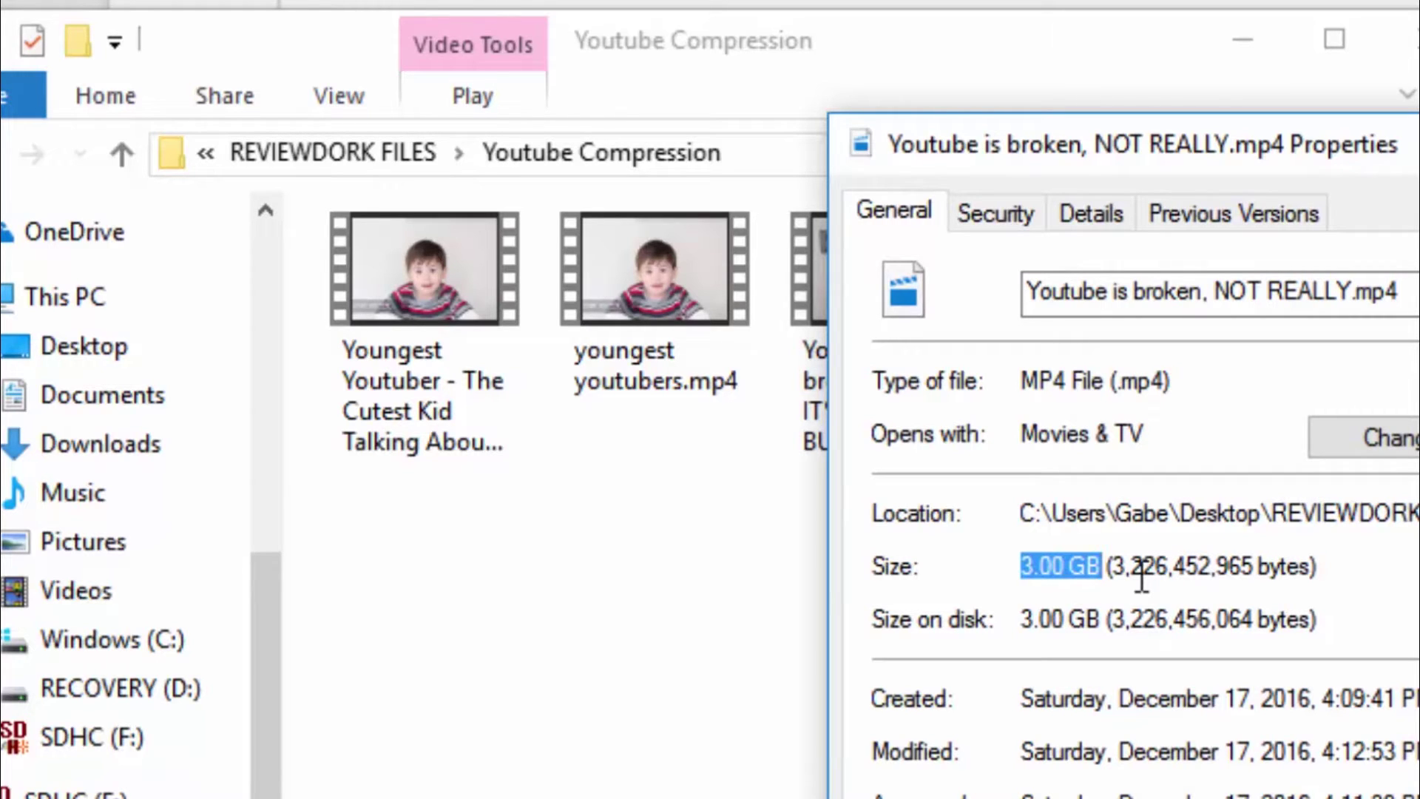
pyautogui.press('Escape')
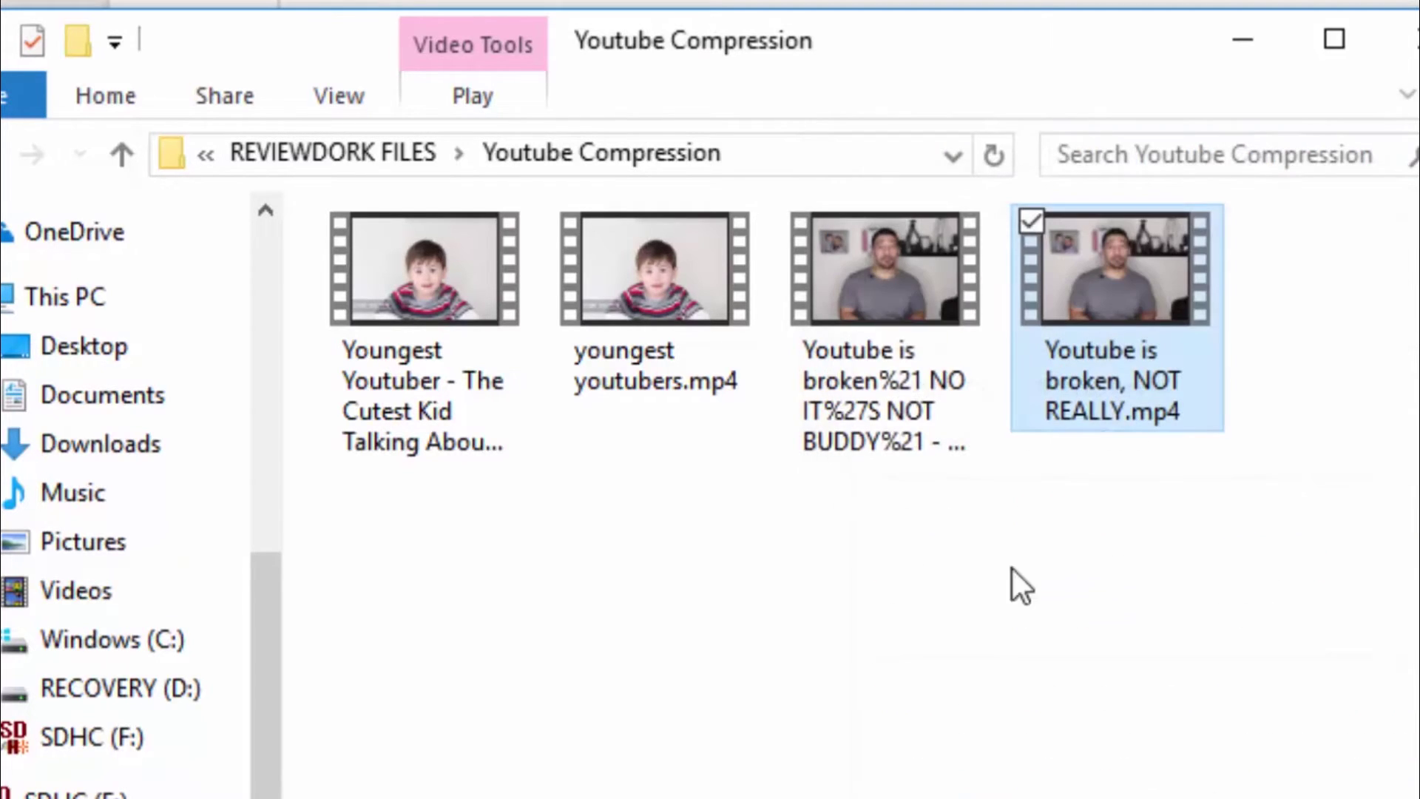
# Open the properties of the "Youtube is broken%21 NO IT%27S NOT BUDDY%21" video and highlight its file size
pyautogui.rightClick(878, 423)
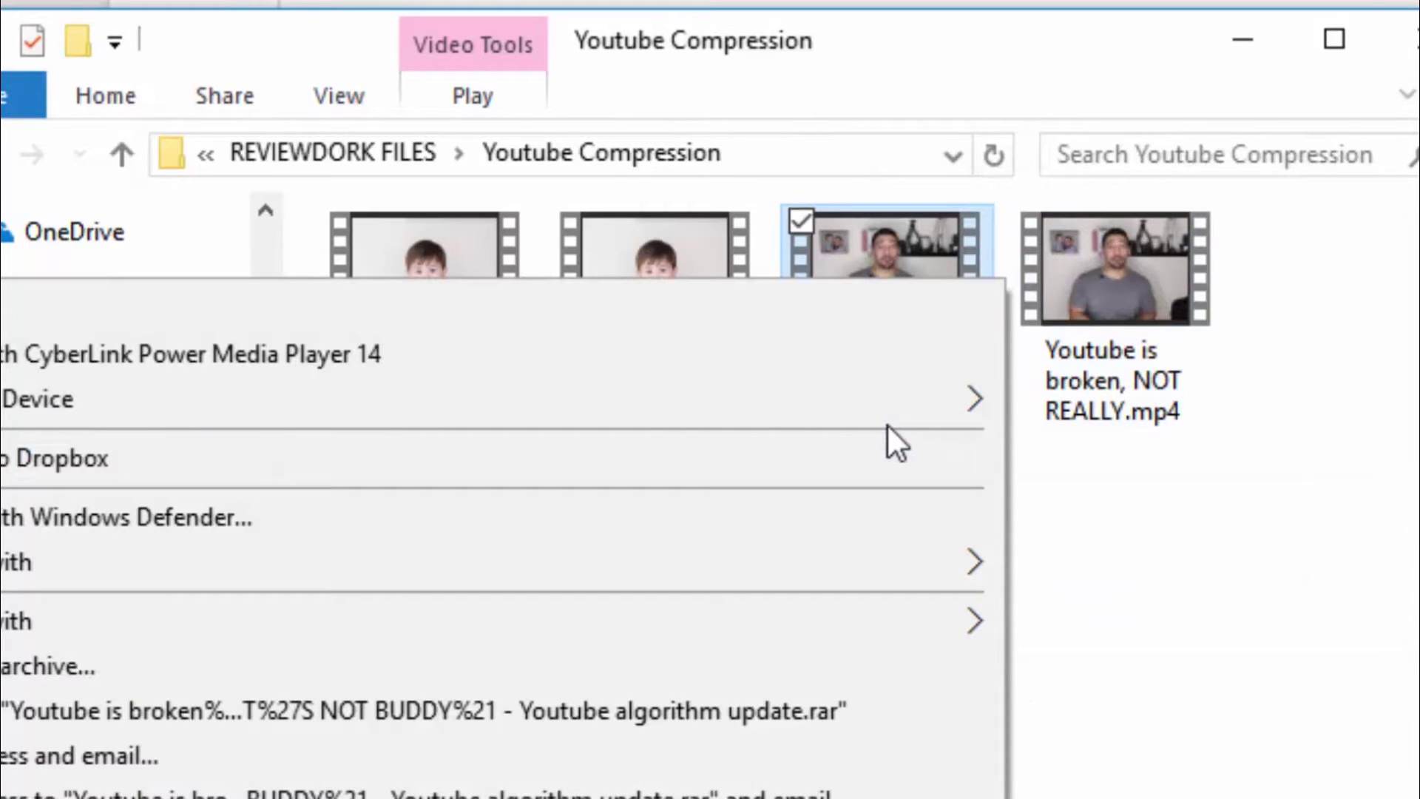
pyautogui.moveTo(886, 419)
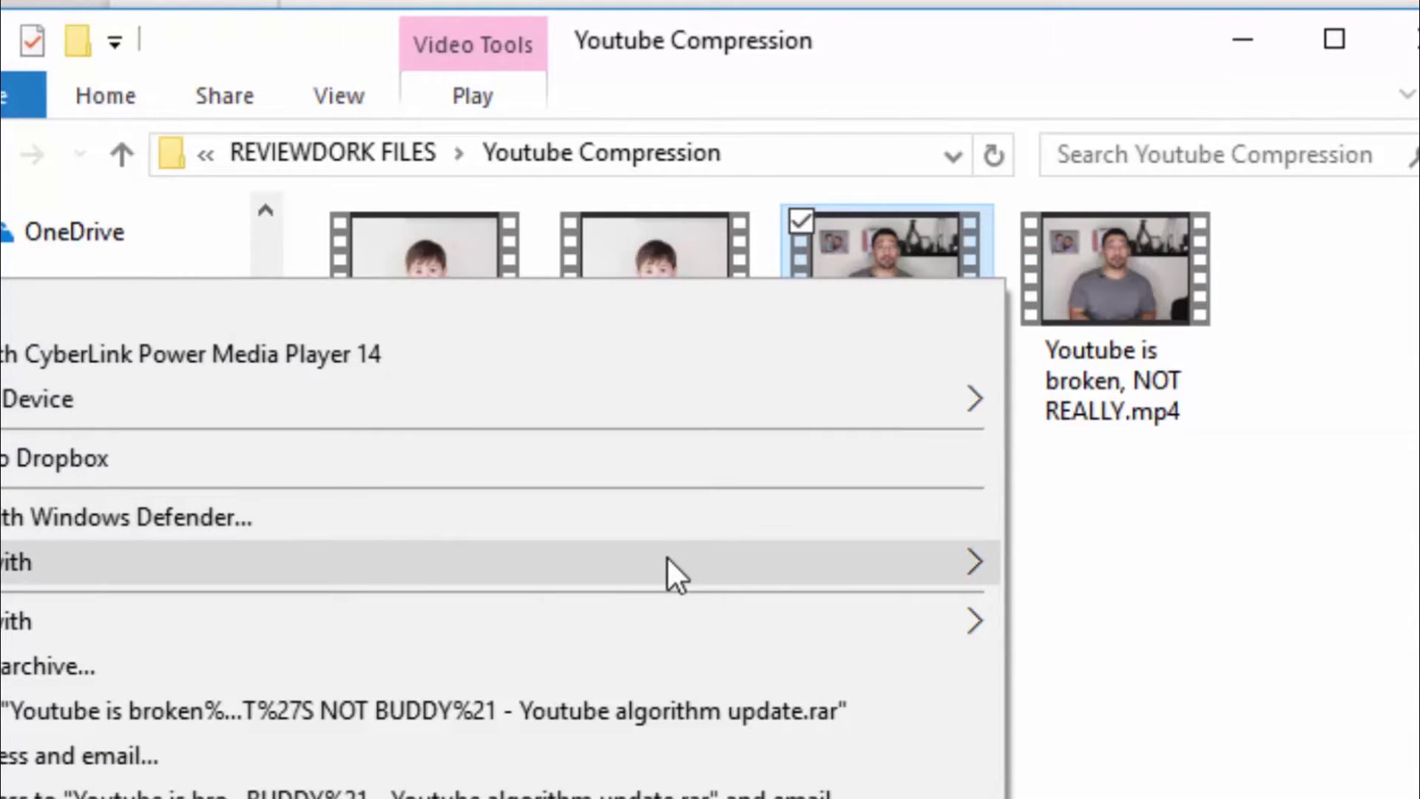
pyautogui.moveTo(667, 559)
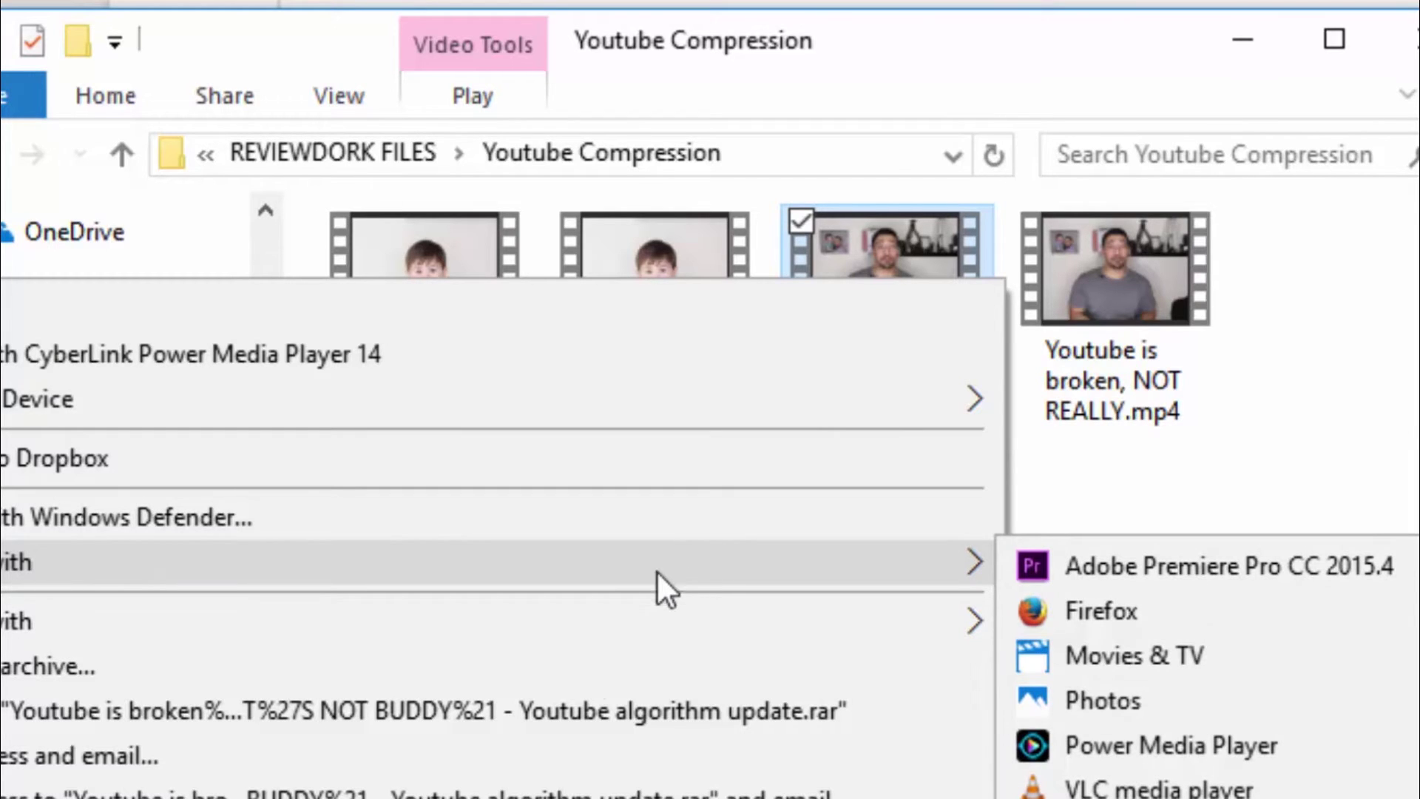
pyautogui.press('Escape')
pyautogui.press('Escape')
pyautogui.hotkey('alt', 'Return')
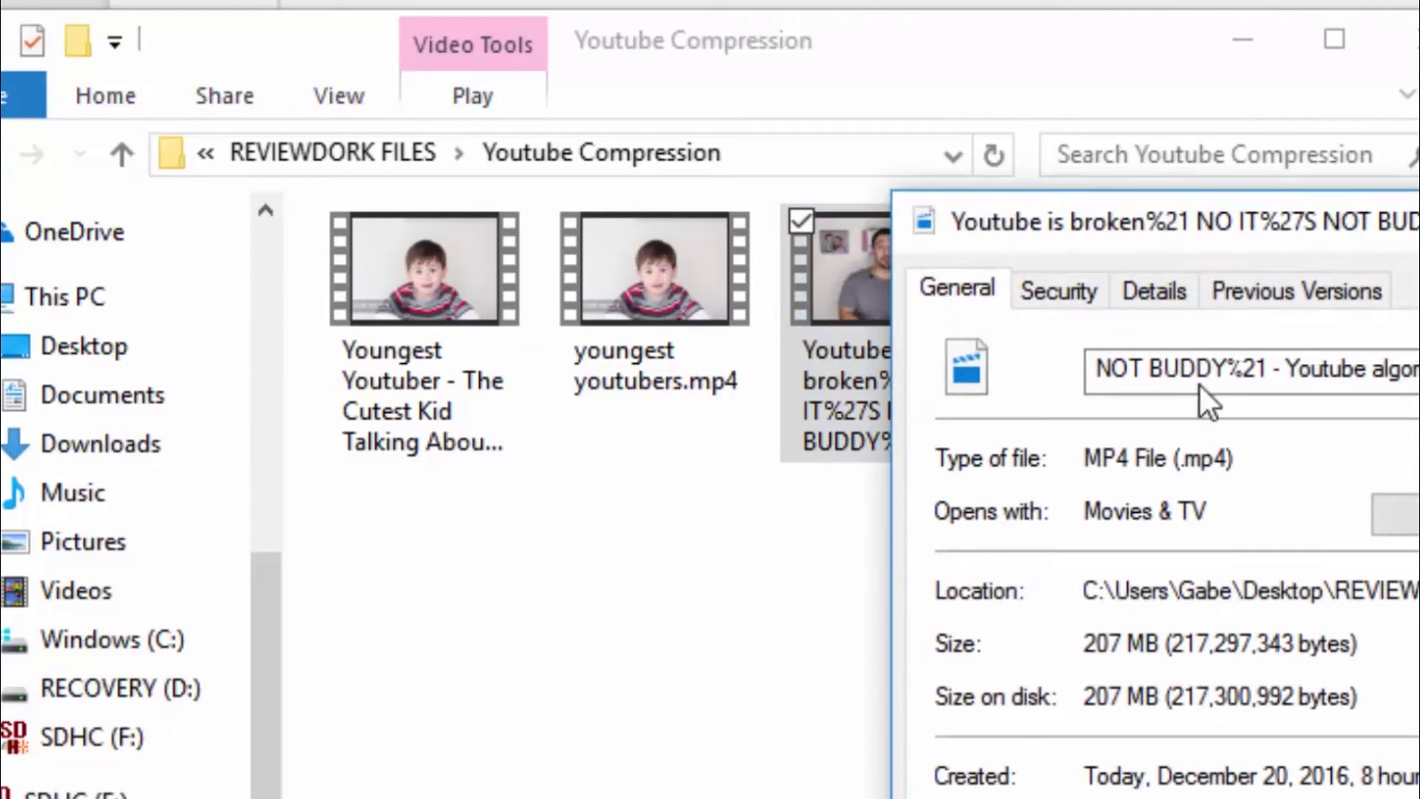
pyautogui.moveTo(1287, 218); pyautogui.dragTo(1192, 61)
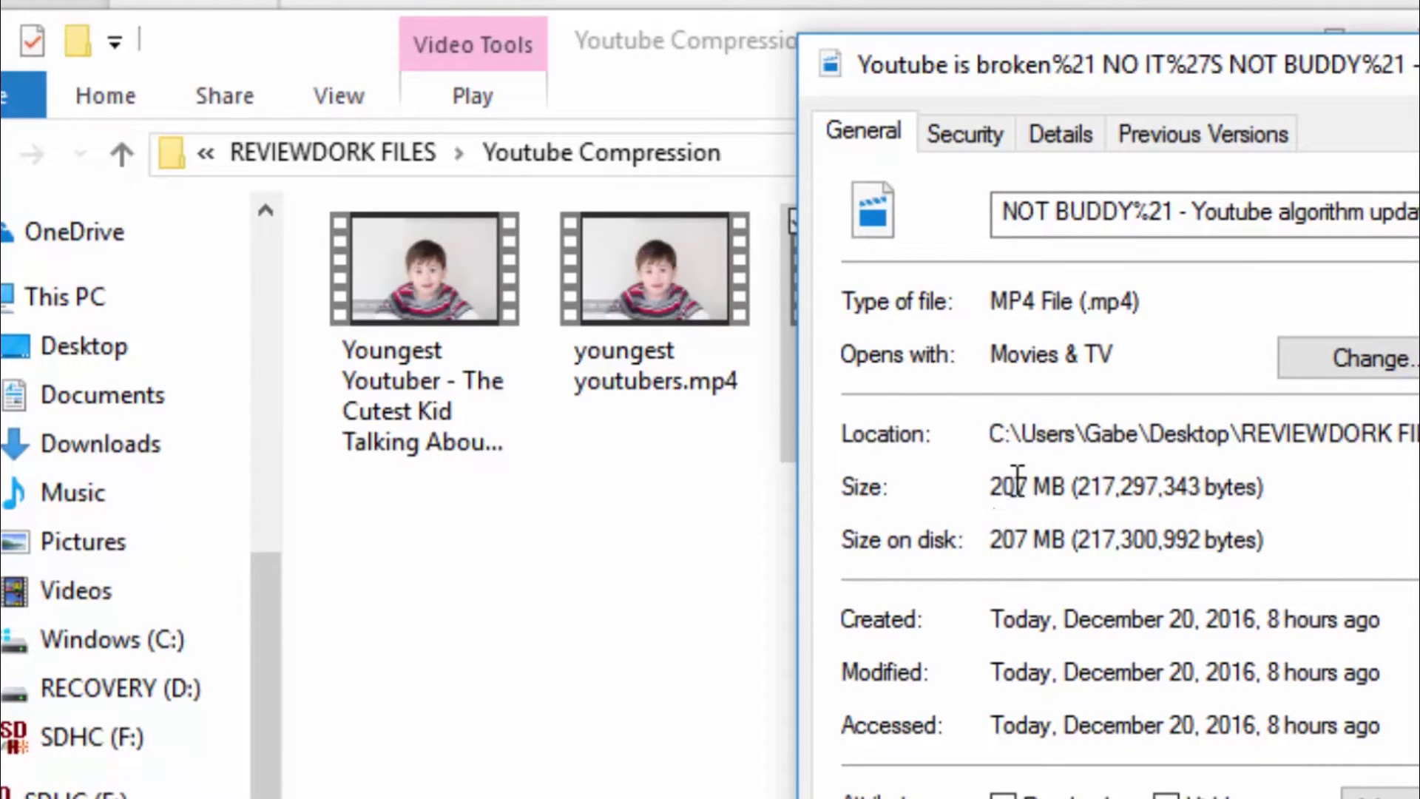
pyautogui.moveTo(996, 494); pyautogui.dragTo(1066, 479)
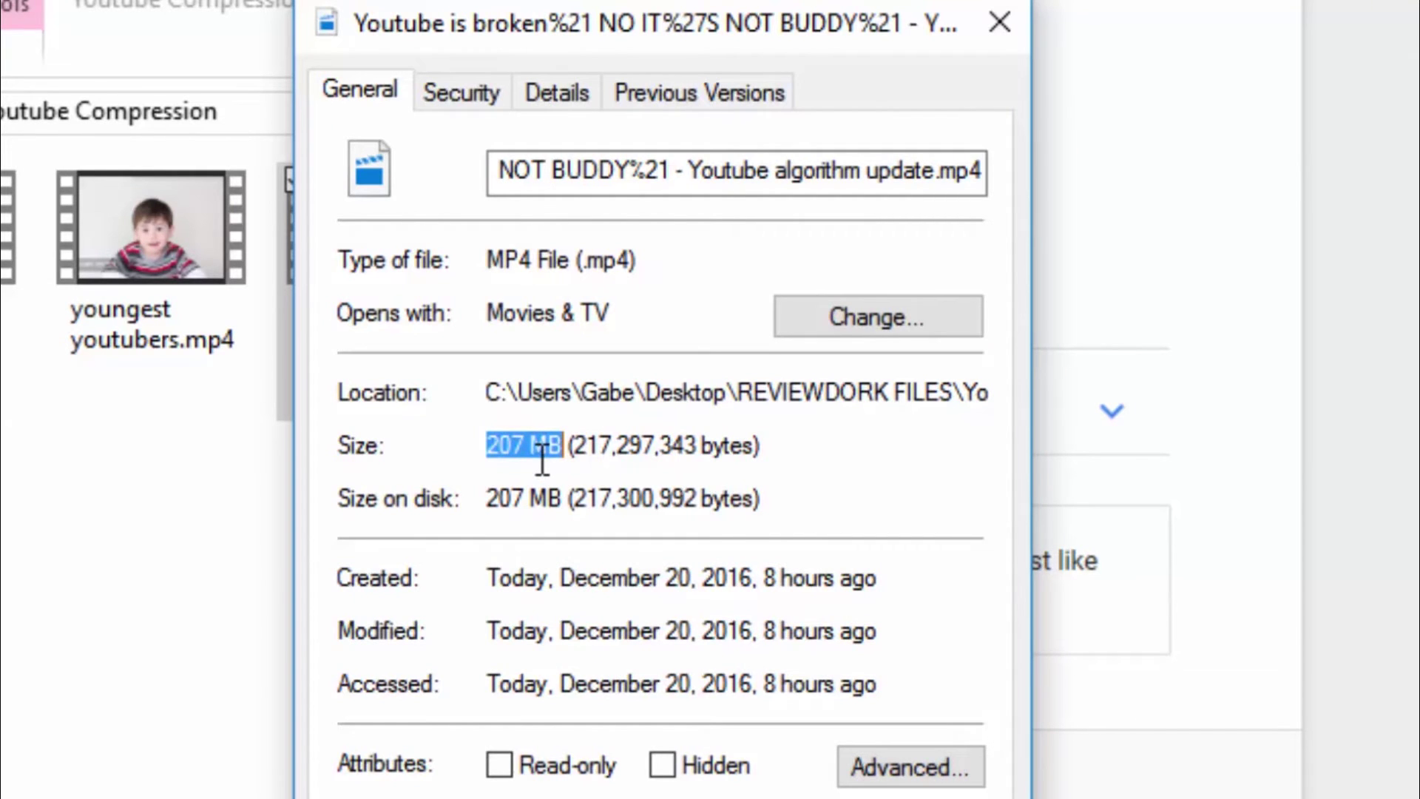
# Reopen the properties of "Youtube is broken, NOT REALLY.mp4" and arrange both properties windows to compare the two videos' file sizes
pyautogui.moveTo(705, 22); pyautogui.dragTo(1135, 127)
pyautogui.click(606, 359)
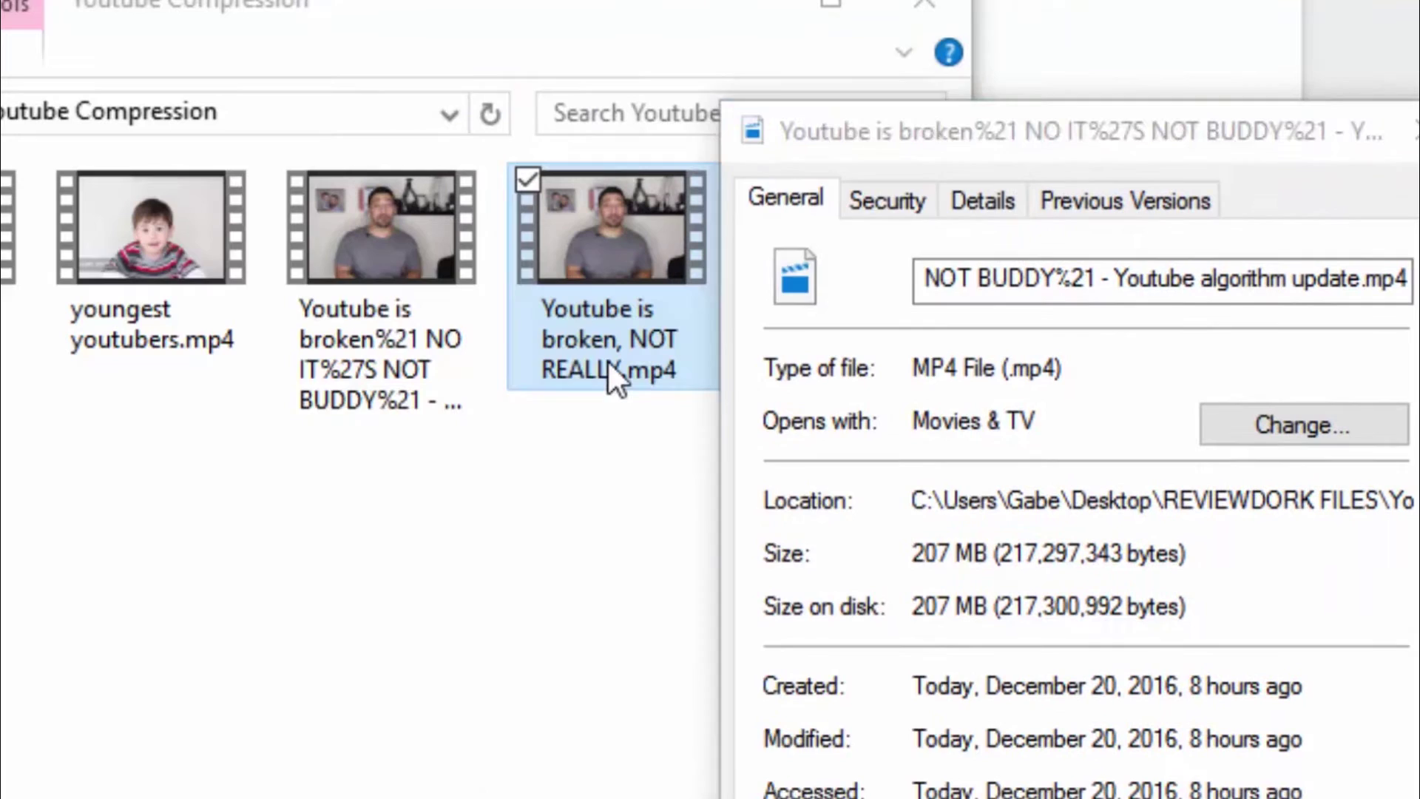
pyautogui.rightClick(608, 361)
pyautogui.press('r')
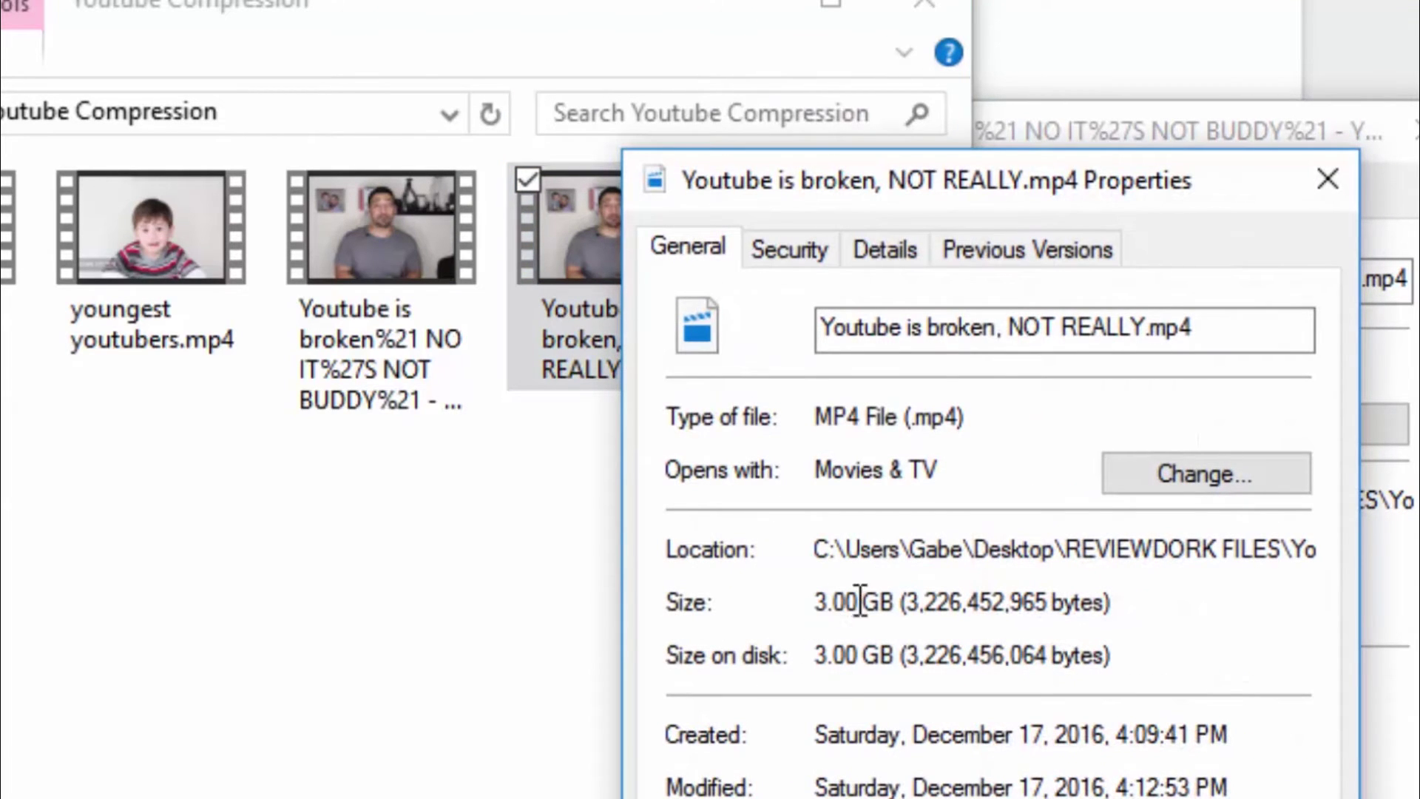
pyautogui.click(1264, 127)
pyautogui.moveTo(1262, 121); pyautogui.dragTo(871, 133)
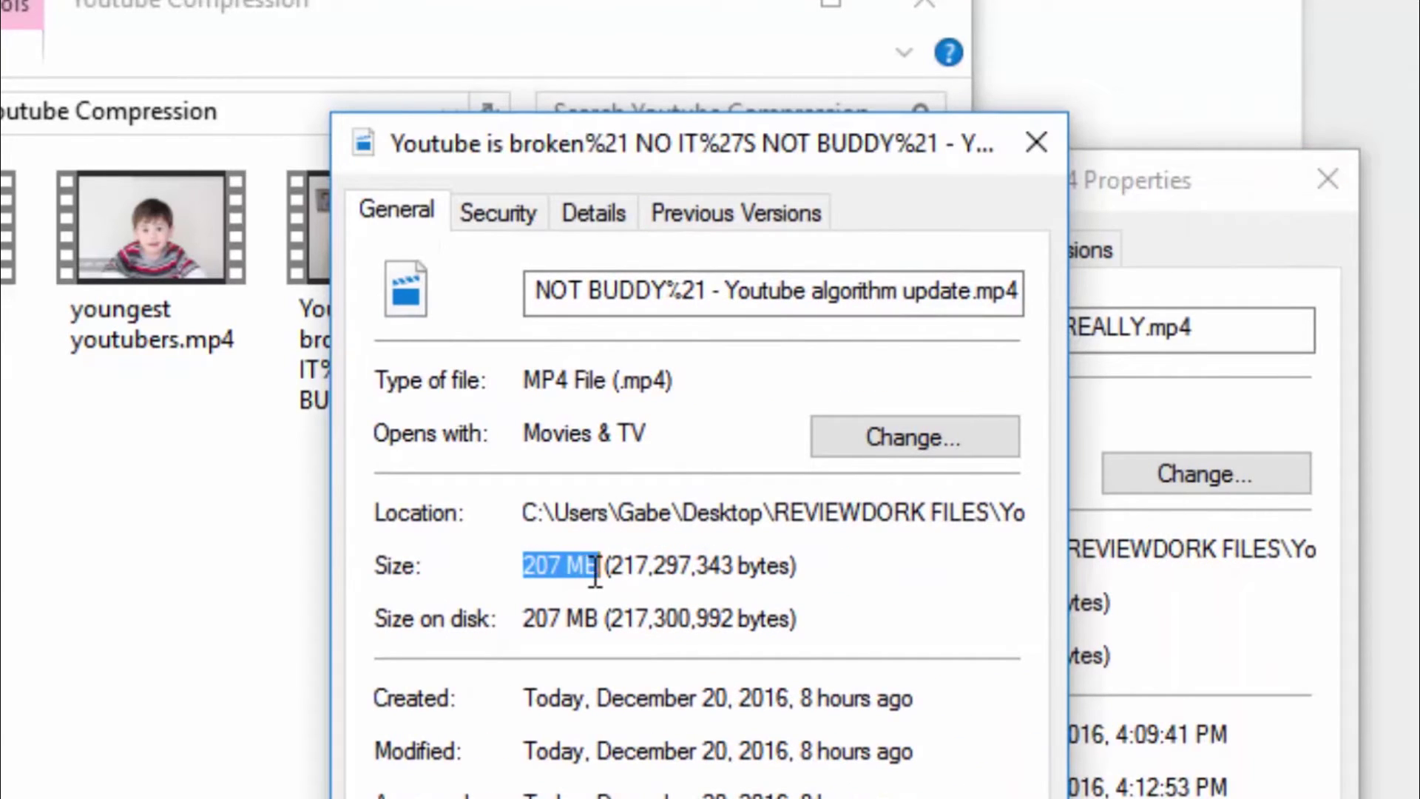
pyautogui.moveTo(804, 145); pyautogui.dragTo(1248, 169)
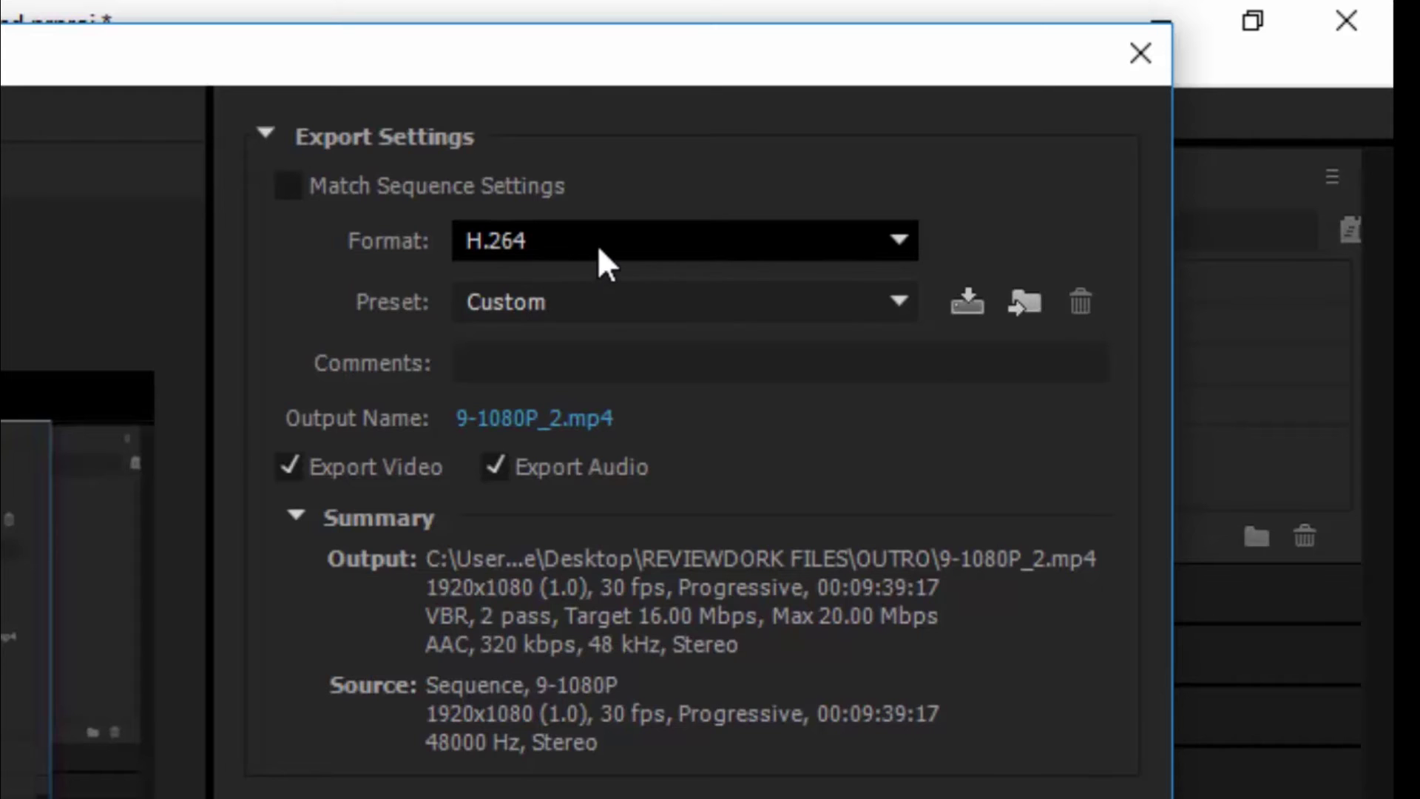
# Apply the YouTube 1080p HD preset to the H.264 export
pyautogui.click(581, 303)
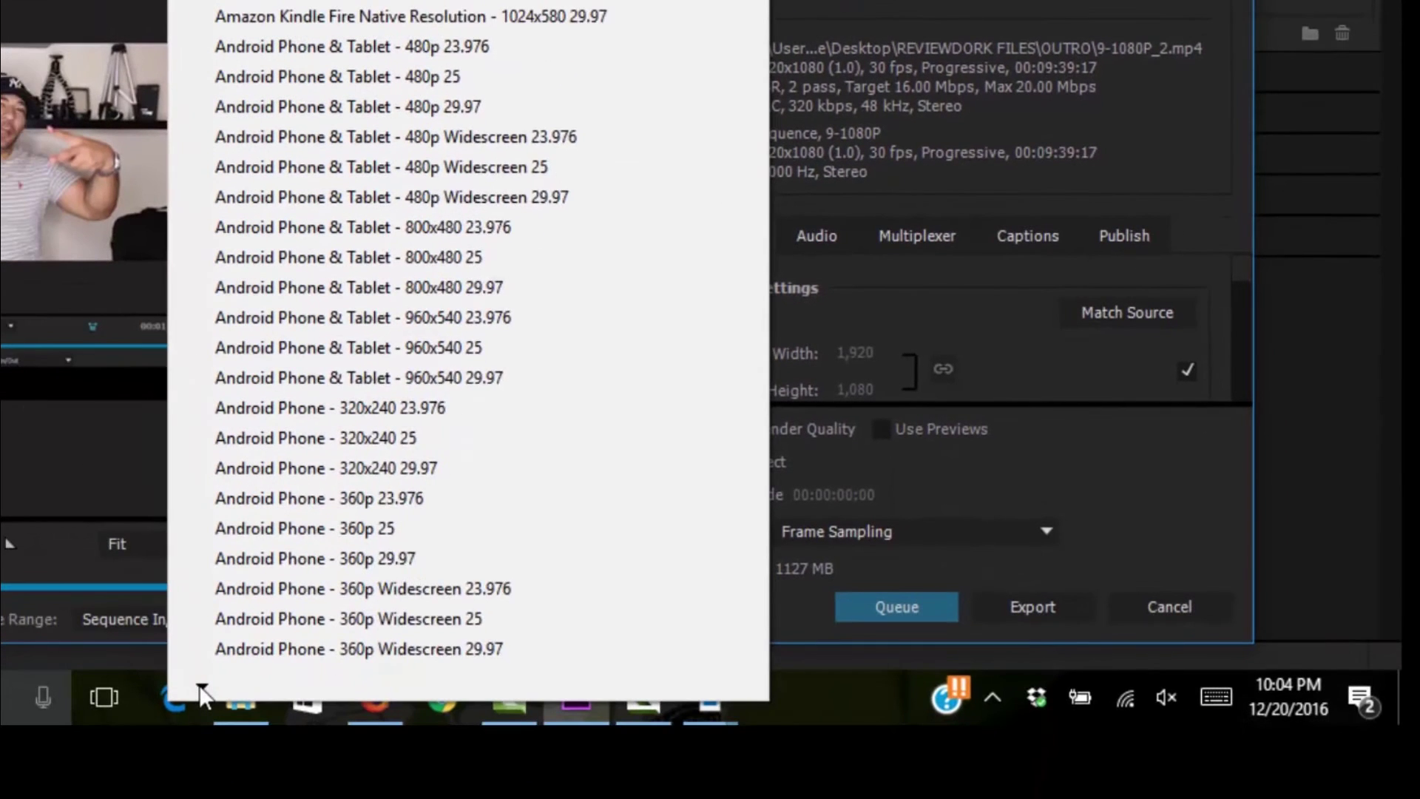
pyautogui.scroll(-3, 199, 685)
pyautogui.scroll(-10, 198, 685)
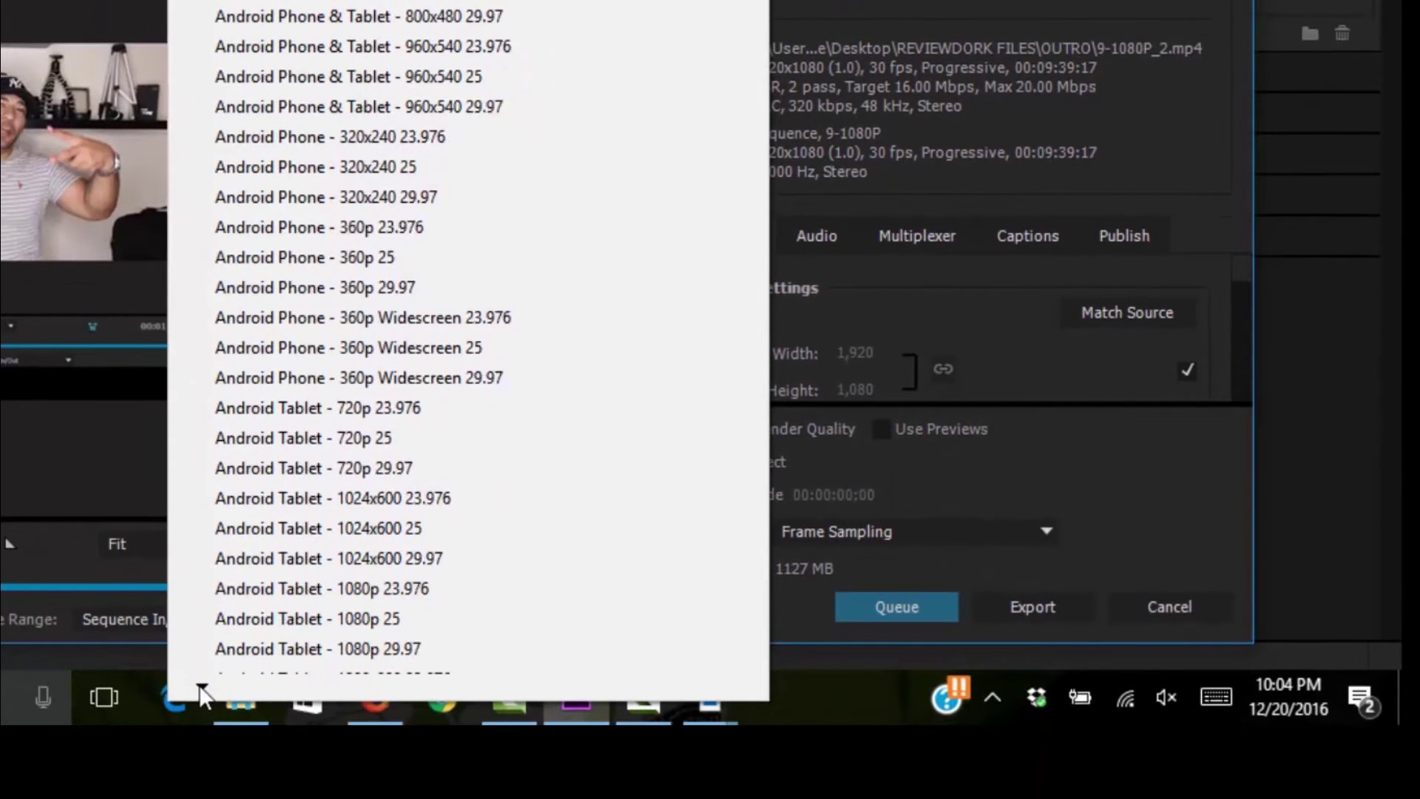
pyautogui.scroll(-10, 198, 685)
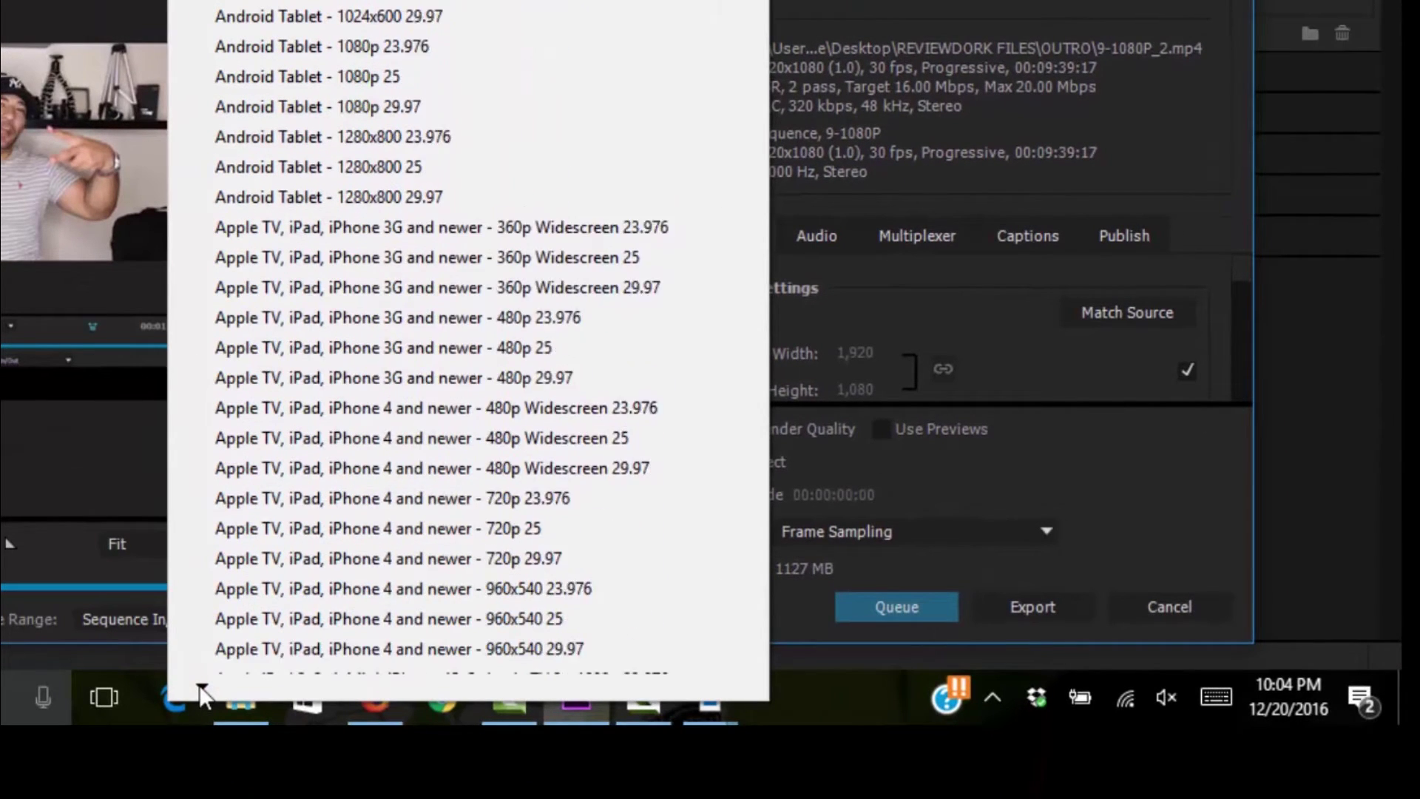
pyautogui.scroll(-10, 199, 685)
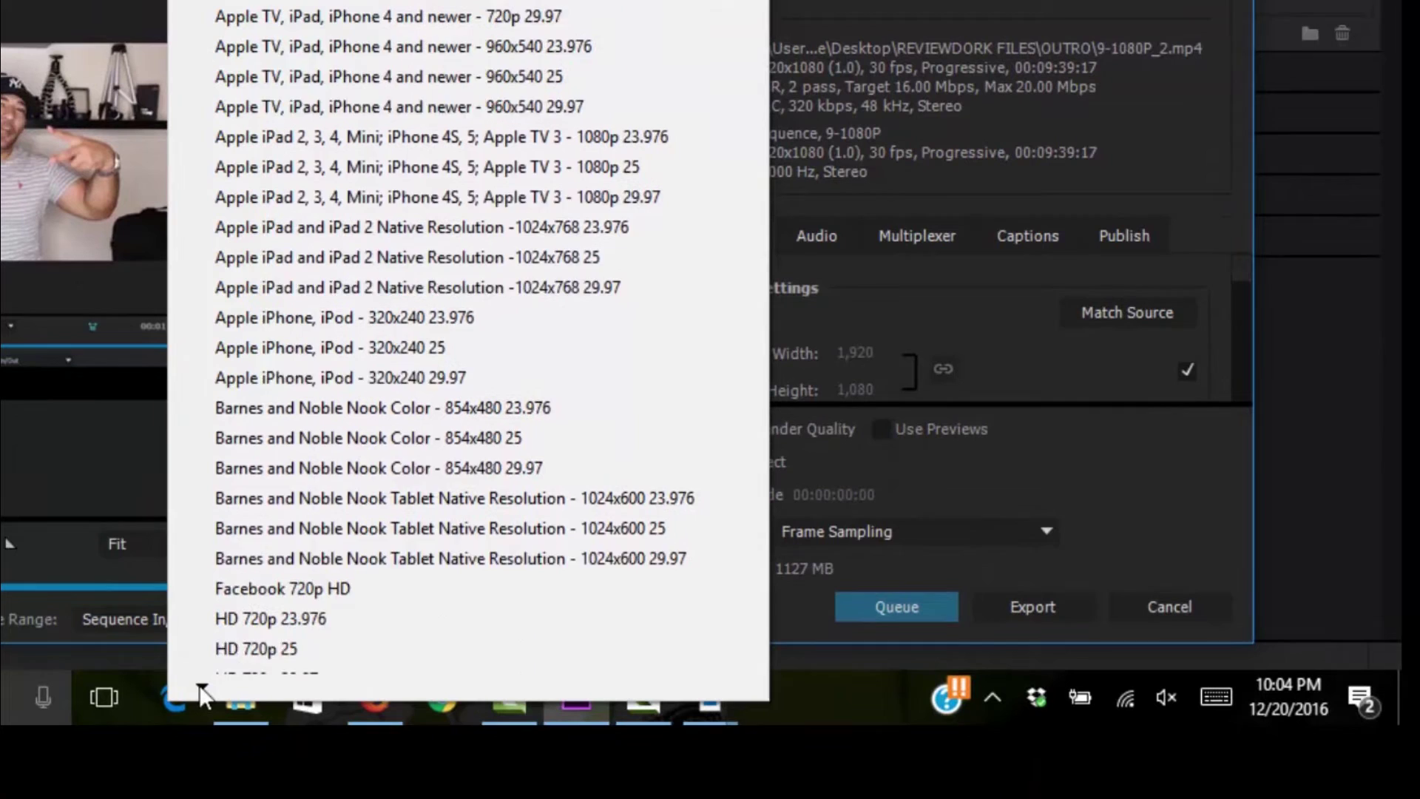
pyautogui.scroll(-8, 198, 685)
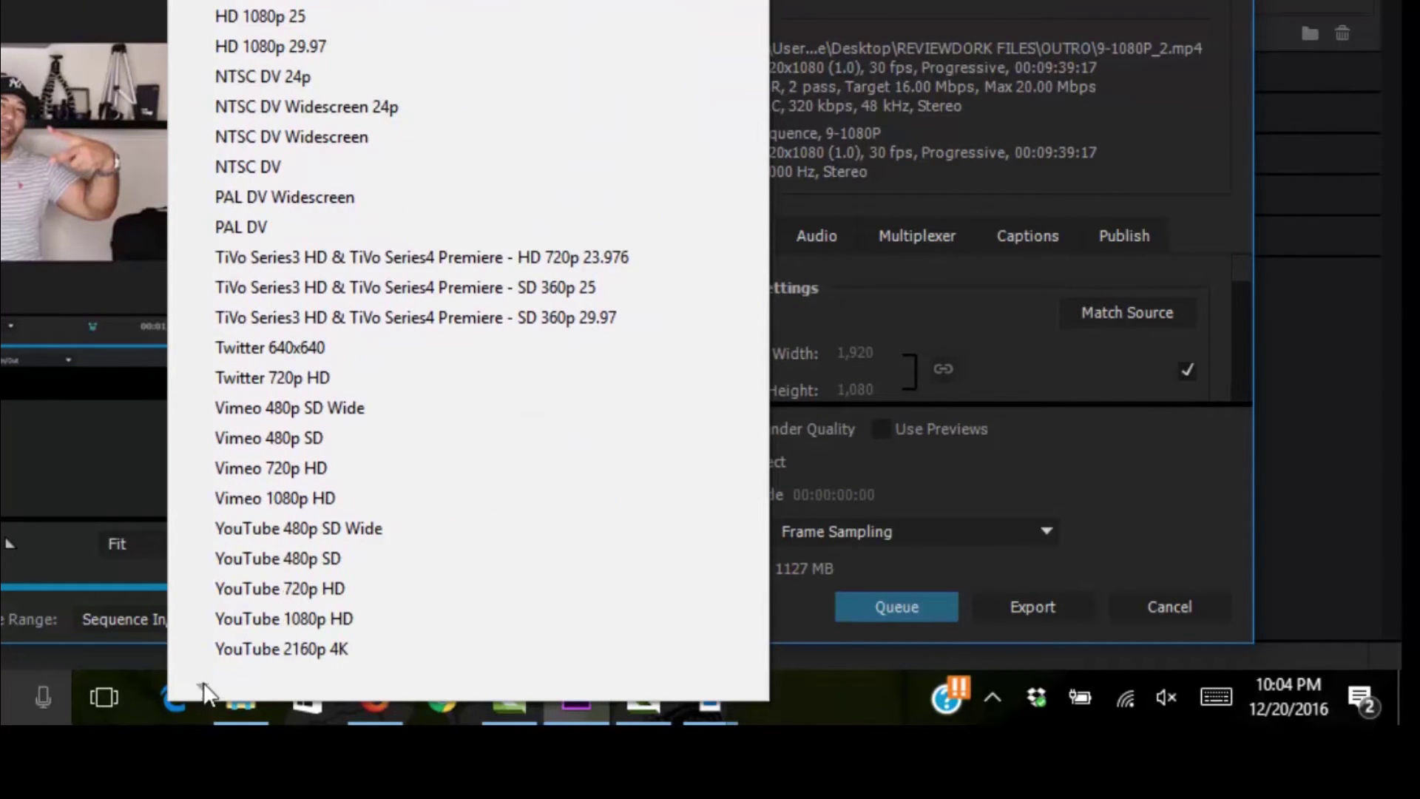
pyautogui.click(267, 621)
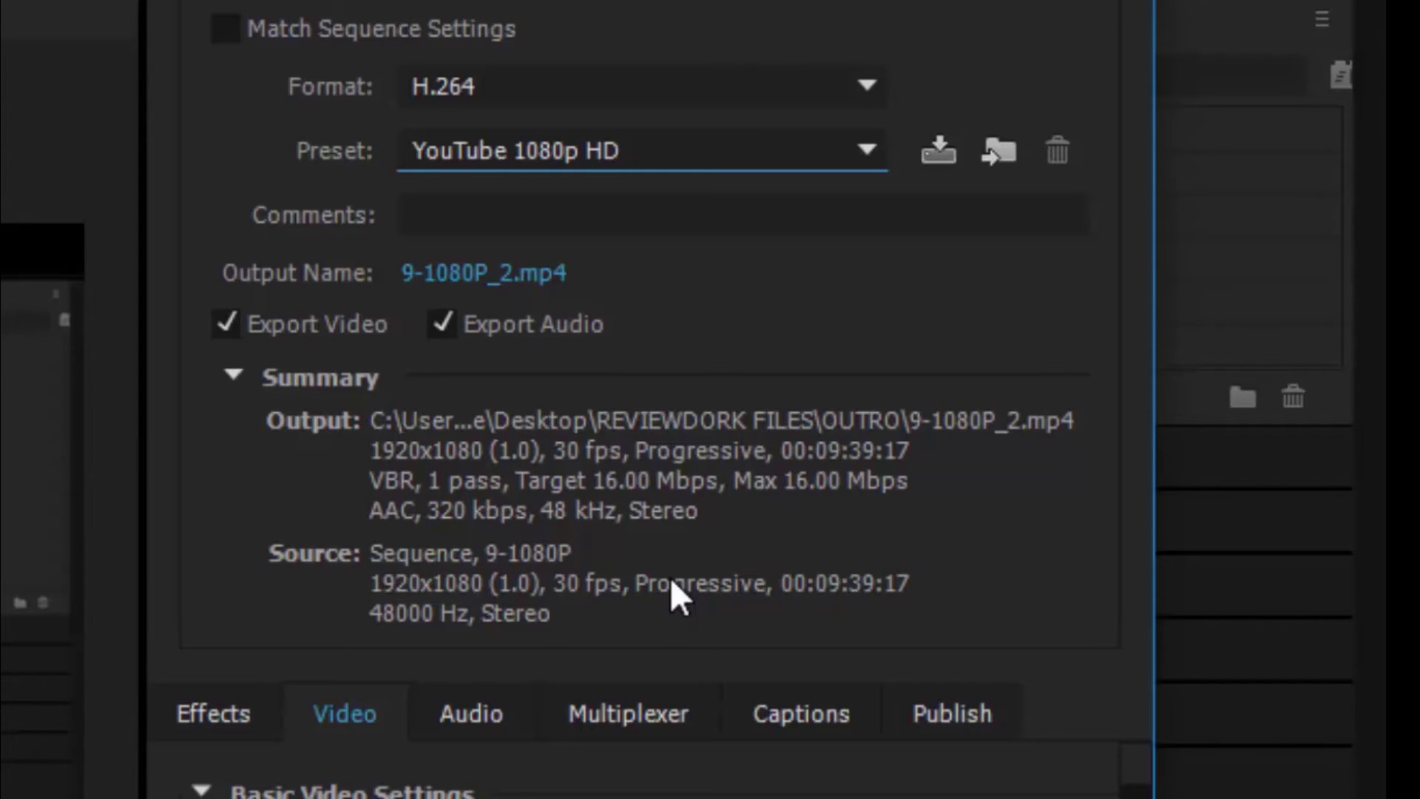
# Go through the basic video settings, including pixel aspect, TV standard and profile, and set the encoding level to 5.1
pyautogui.click(338, 723)
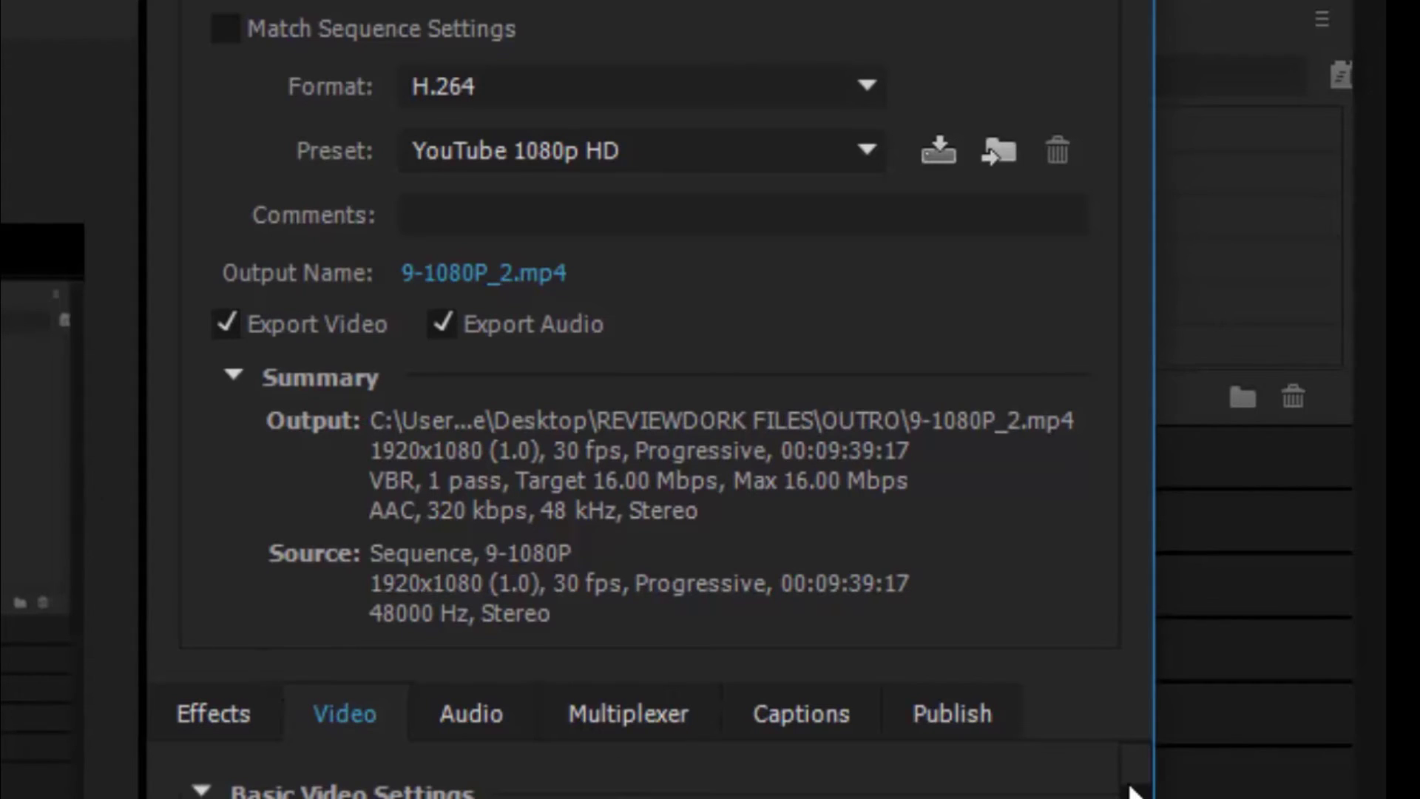
pyautogui.scroll(-2, 1135, 776)
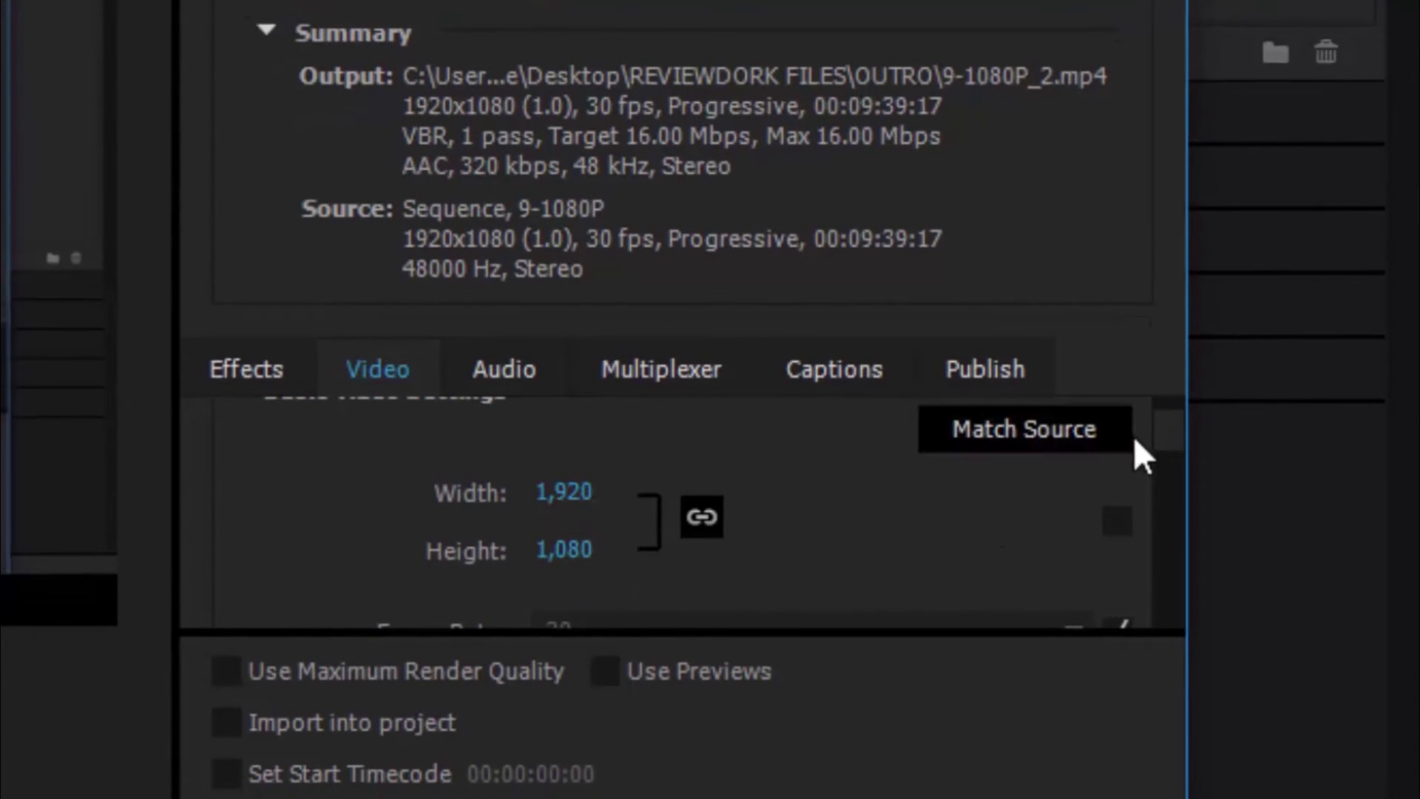
pyautogui.moveTo(1161, 432); pyautogui.dragTo(1171, 473)
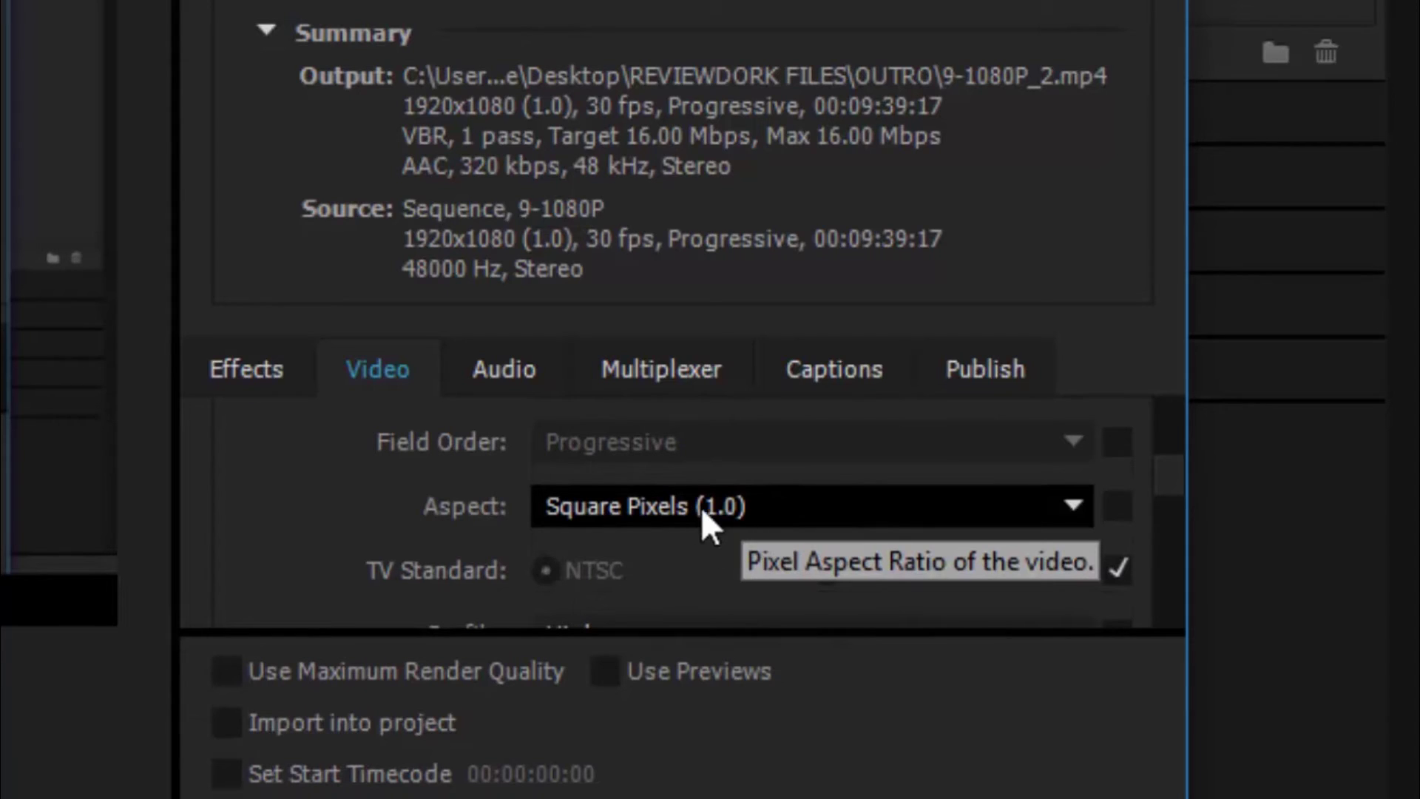
pyautogui.moveTo(1169, 475); pyautogui.dragTo(1161, 494)
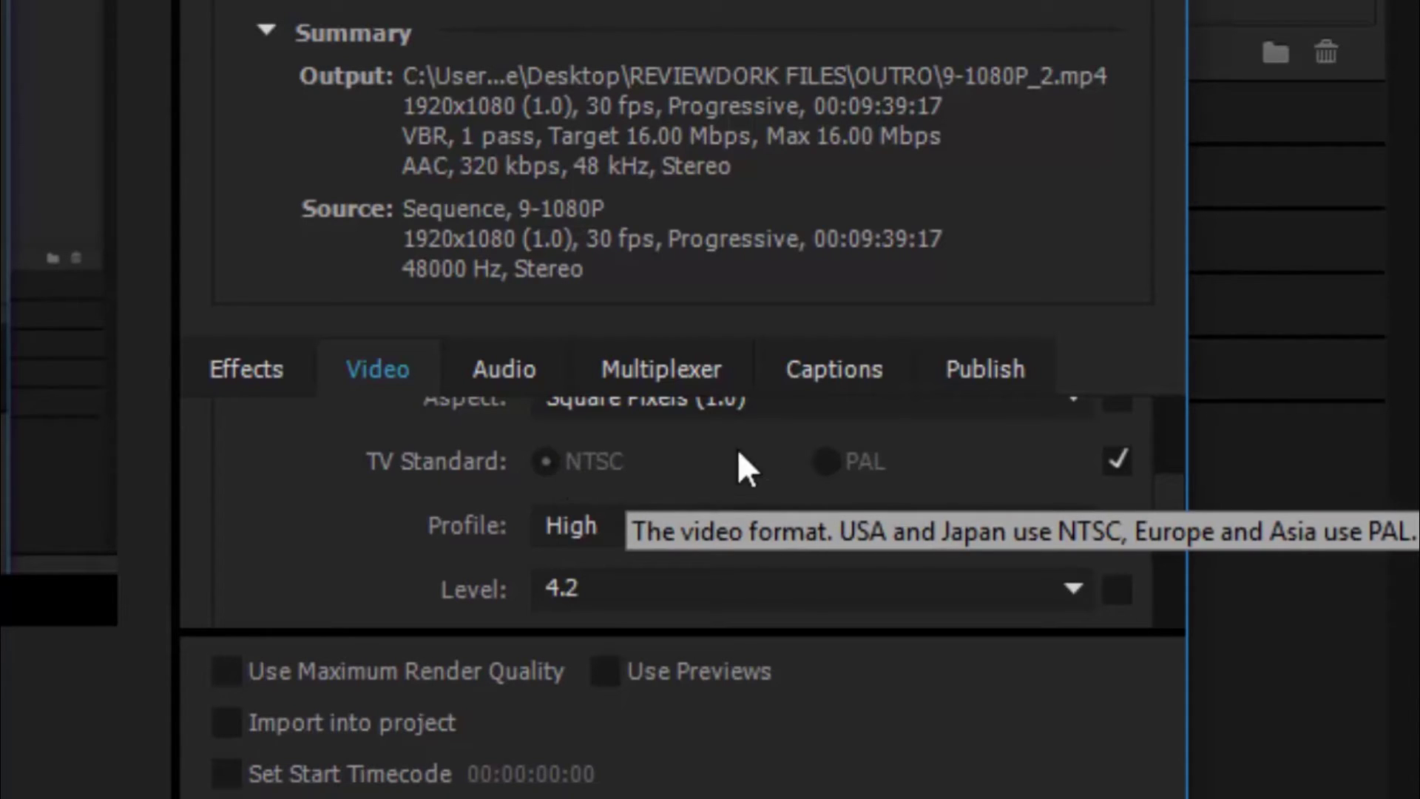
pyautogui.scroll(-3, 1167, 503)
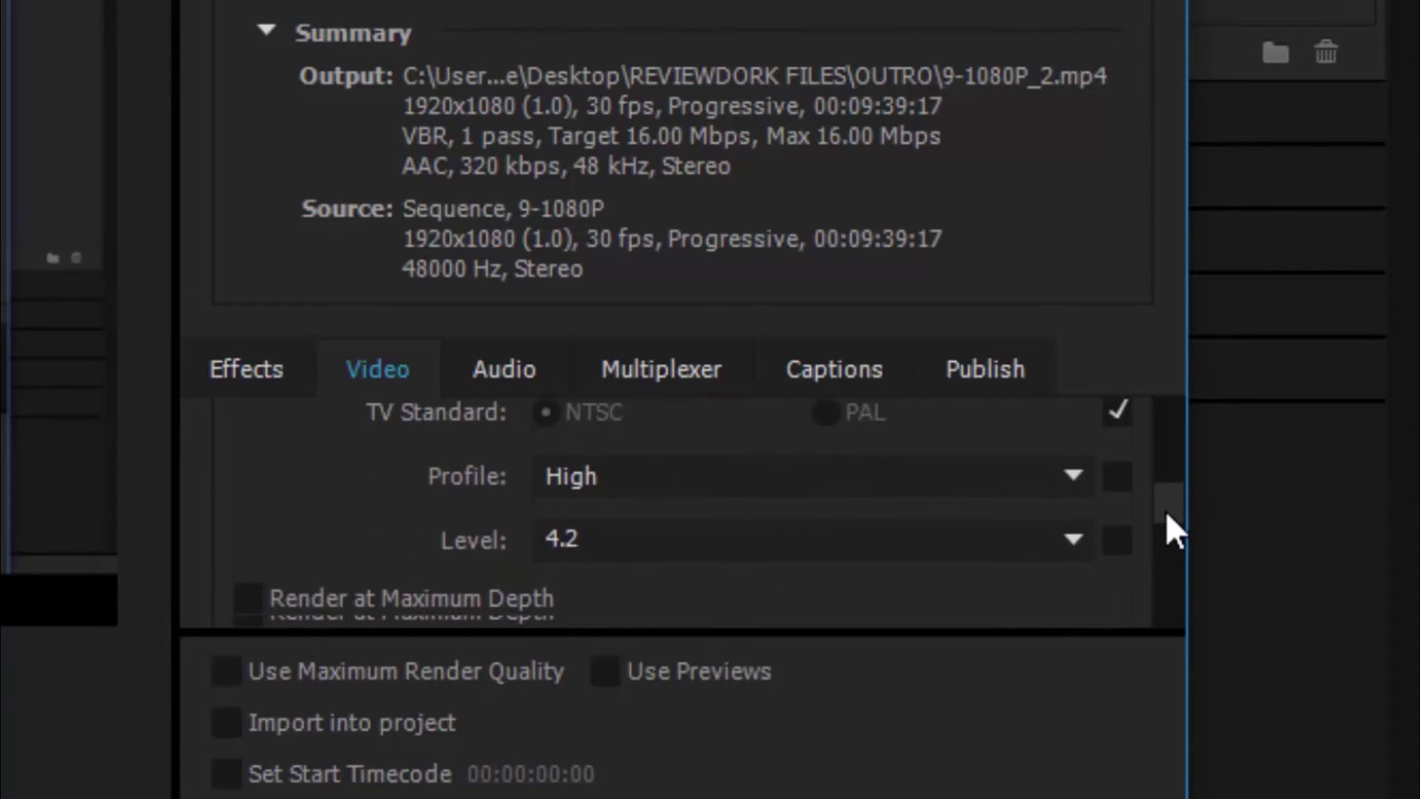
pyautogui.scroll(1, 1164, 515)
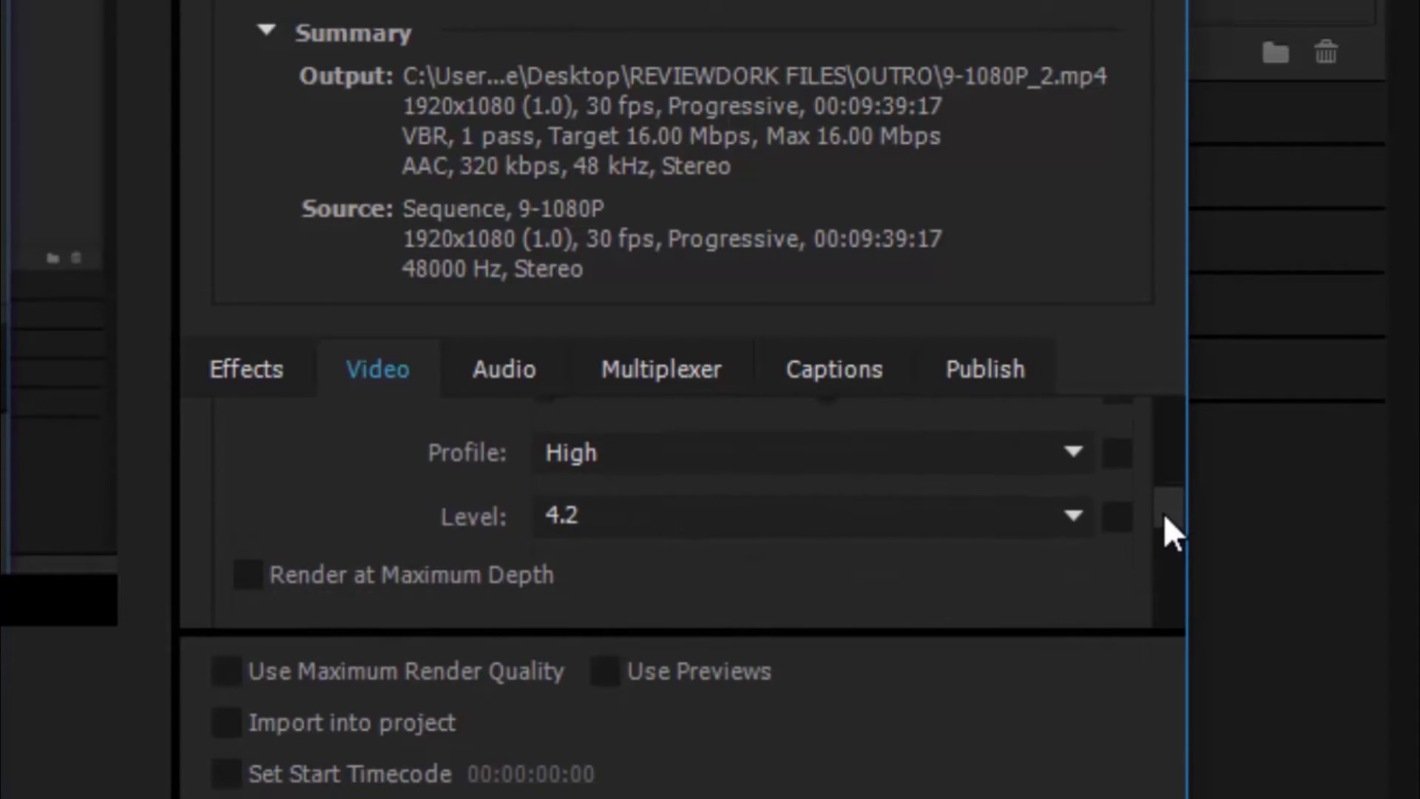
pyautogui.click(606, 523)
pyautogui.click(623, 432)
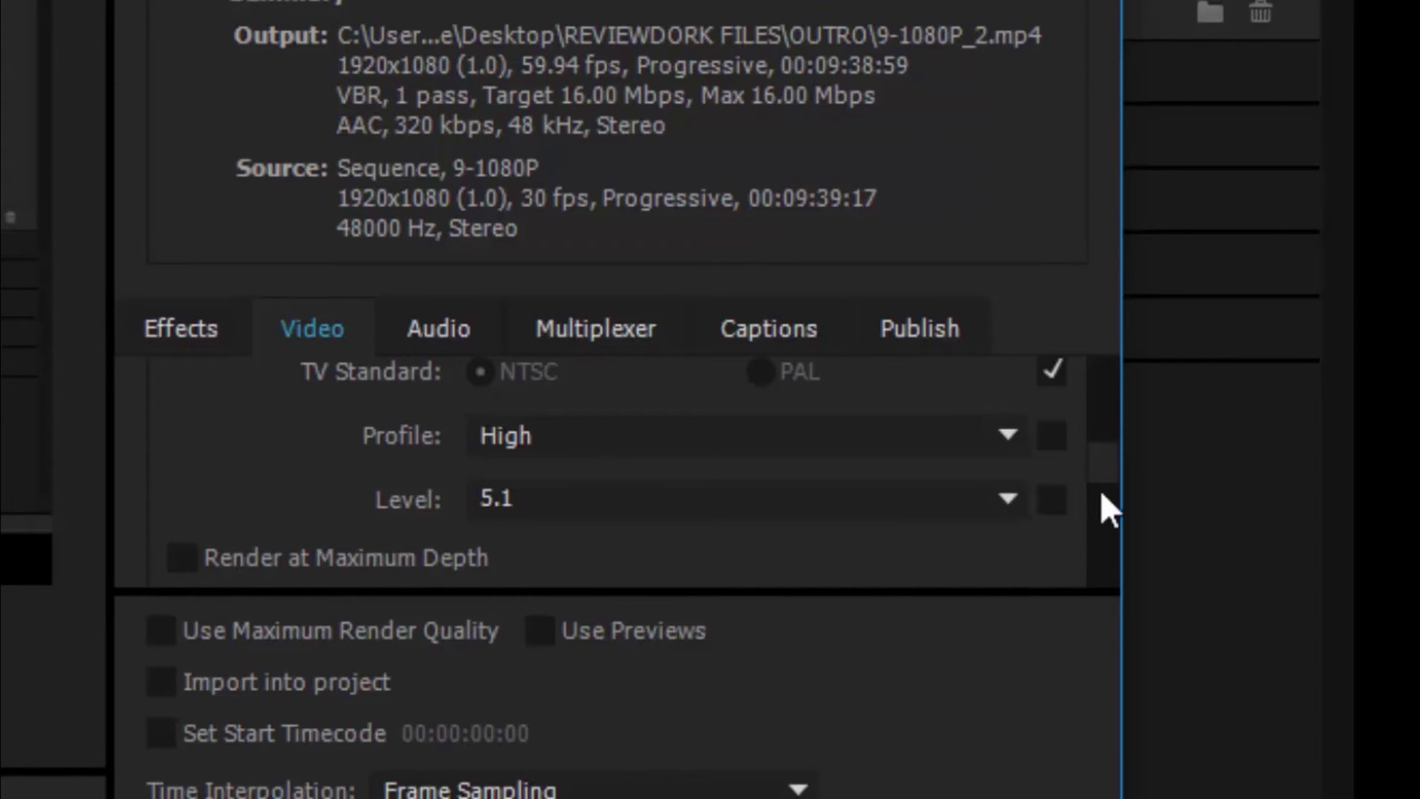
# Enable Render at Maximum Depth in the basic video settings
pyautogui.moveTo(1098, 471)
pyautogui.mouseDown()
pyautogui.moveTo(1114, 402)
pyautogui.moveTo(1094, 489)
pyautogui.mouseUp()
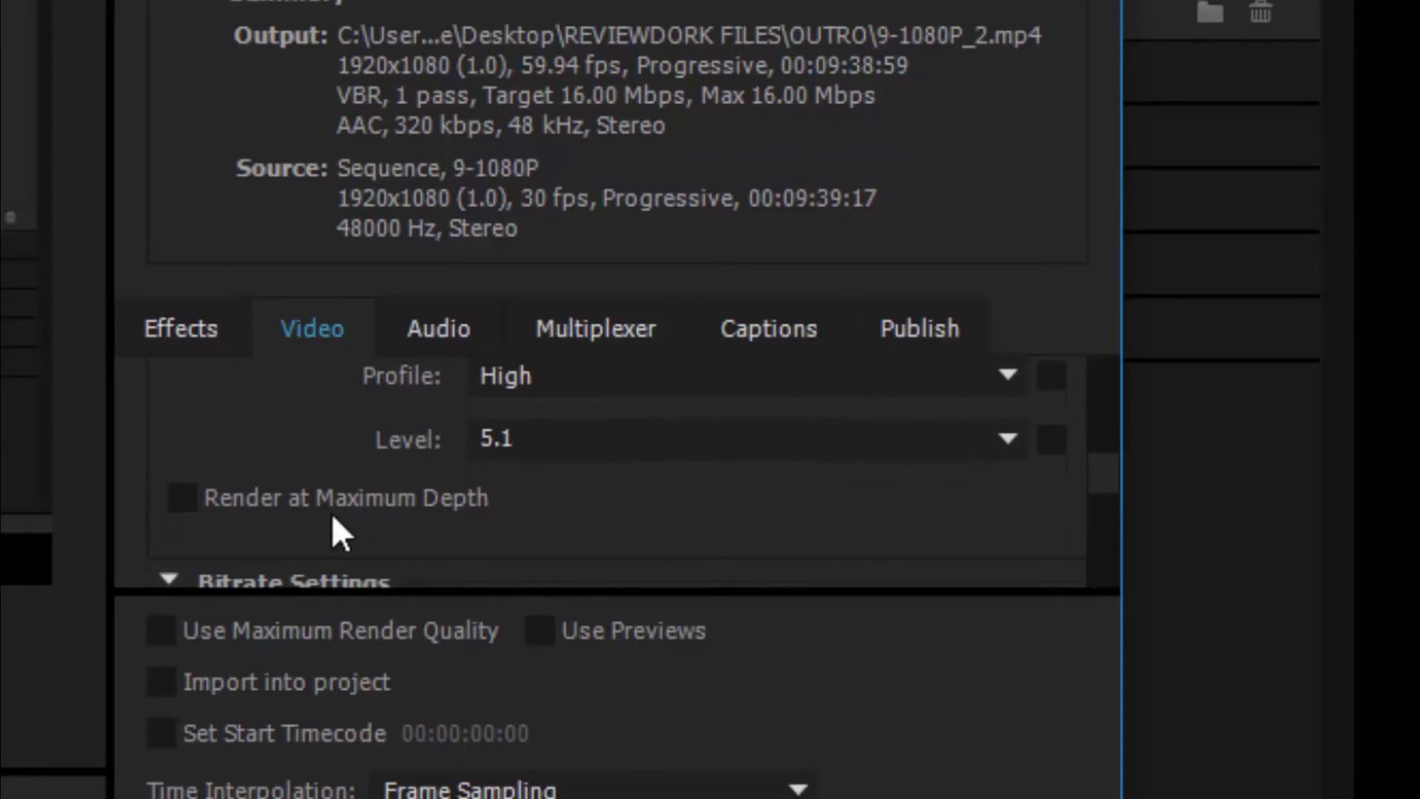
pyautogui.moveTo(198, 502)
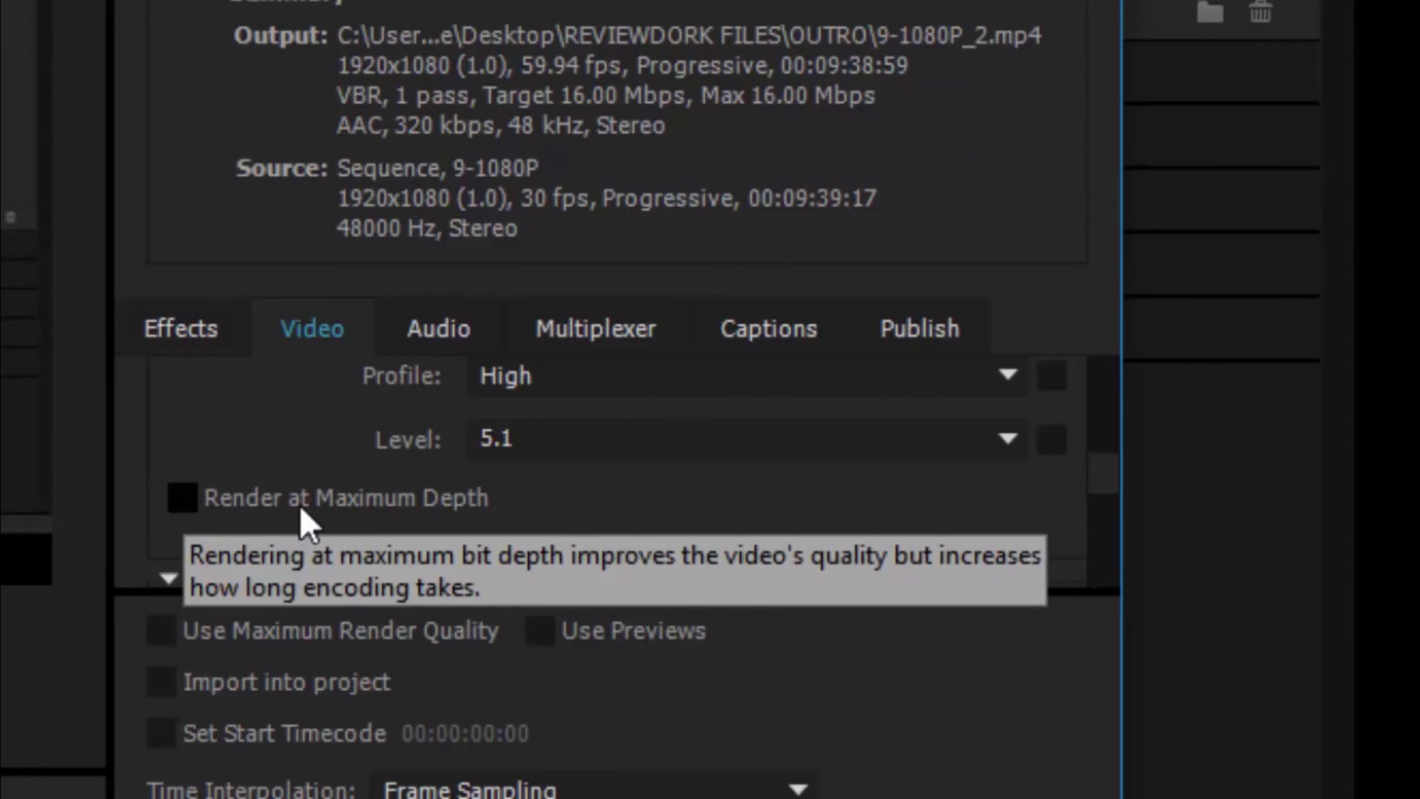
pyautogui.click(183, 495)
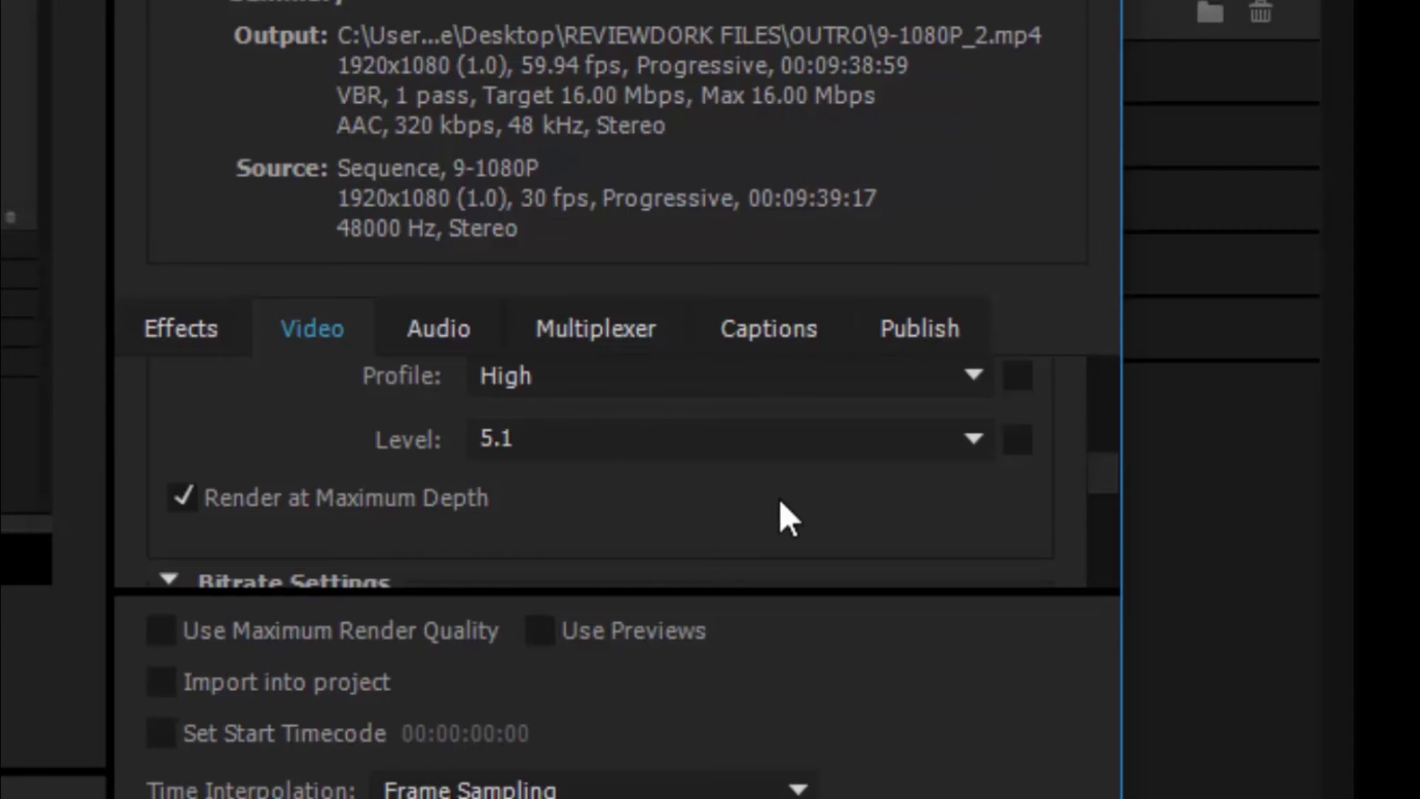
# Set the bitrate encoding to VBR, 2 pass in the bitrate settings
pyautogui.scroll(-3, 1099, 466)
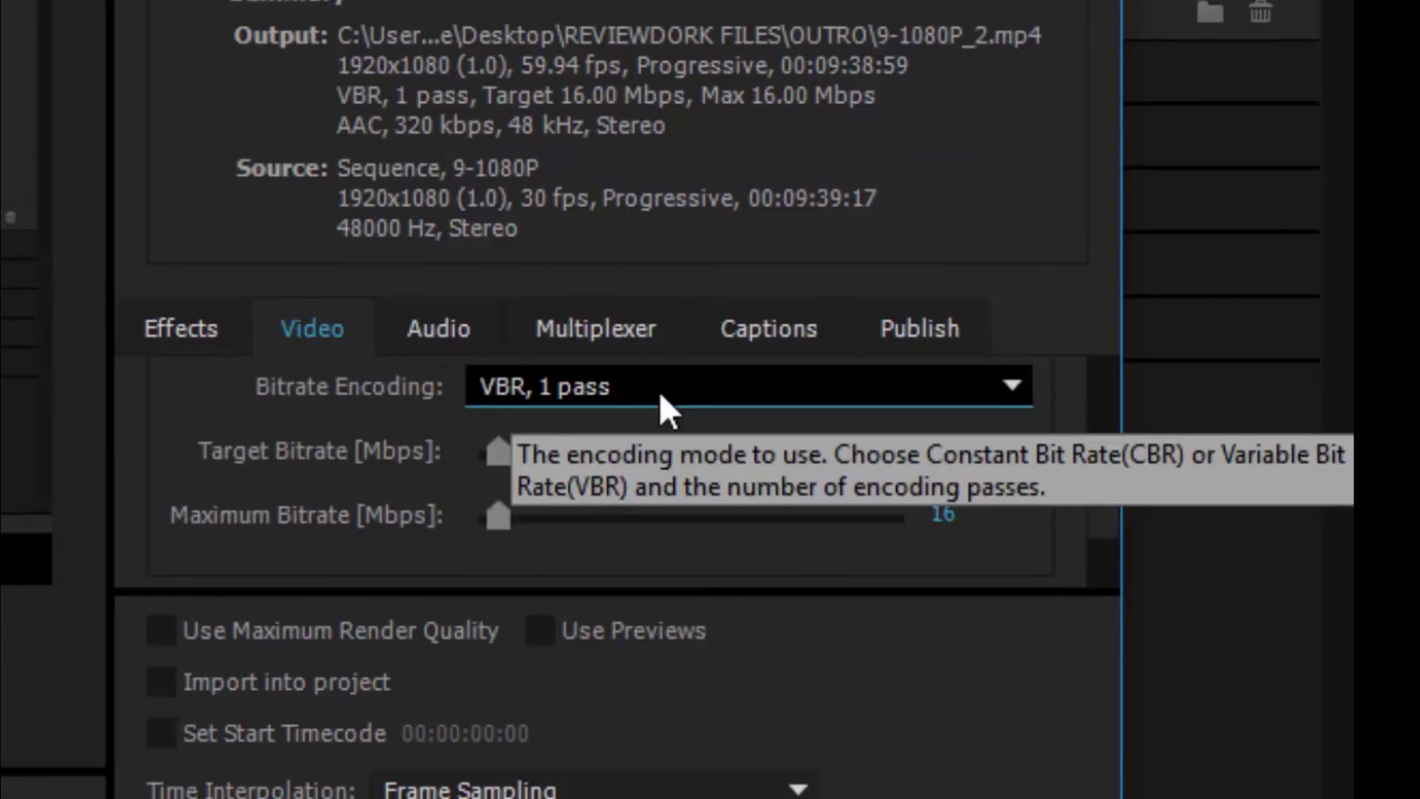
pyautogui.click(619, 392)
pyautogui.click(620, 531)
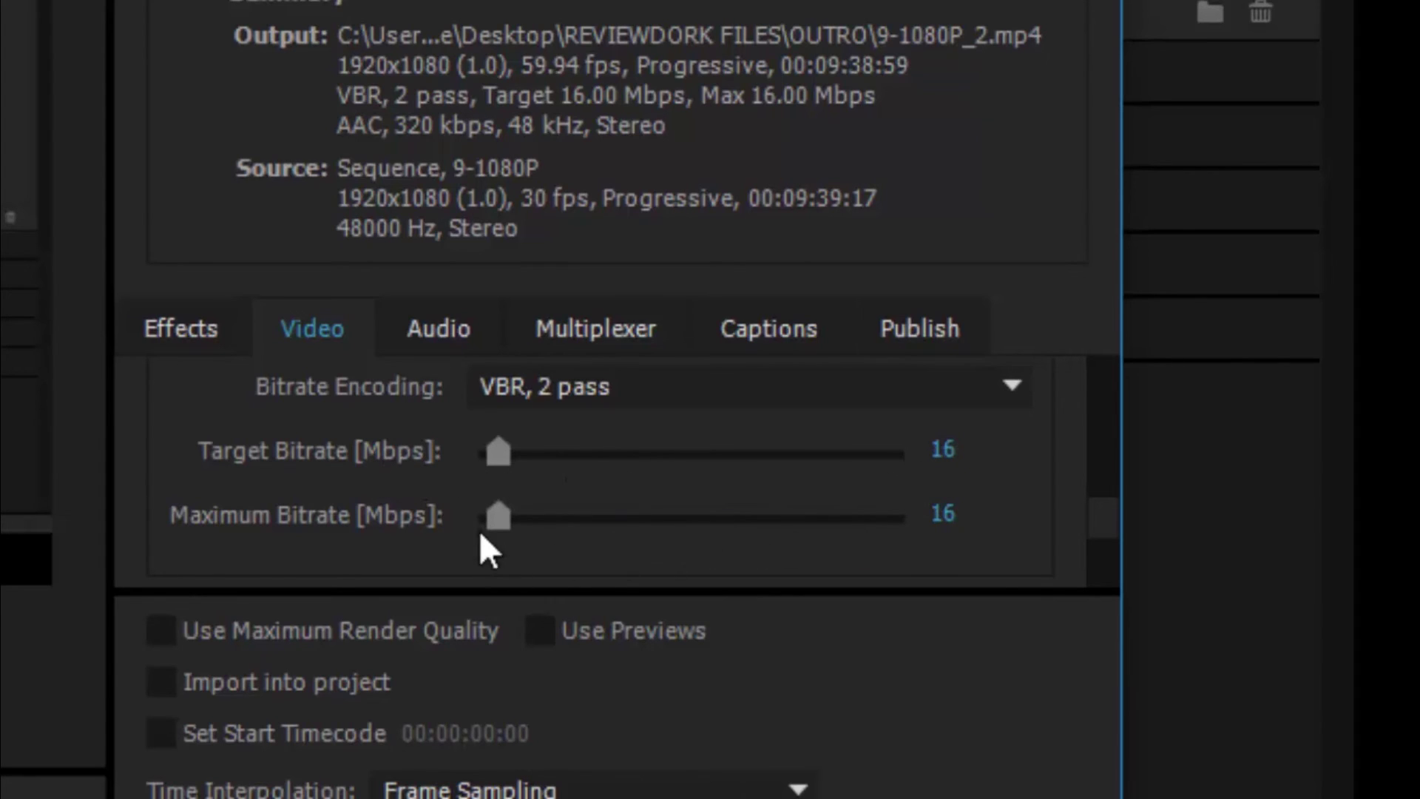
# Raise the maximum bitrate and set it to exactly 50 Mbps
pyautogui.moveTo(503, 522); pyautogui.dragTo(547, 539)
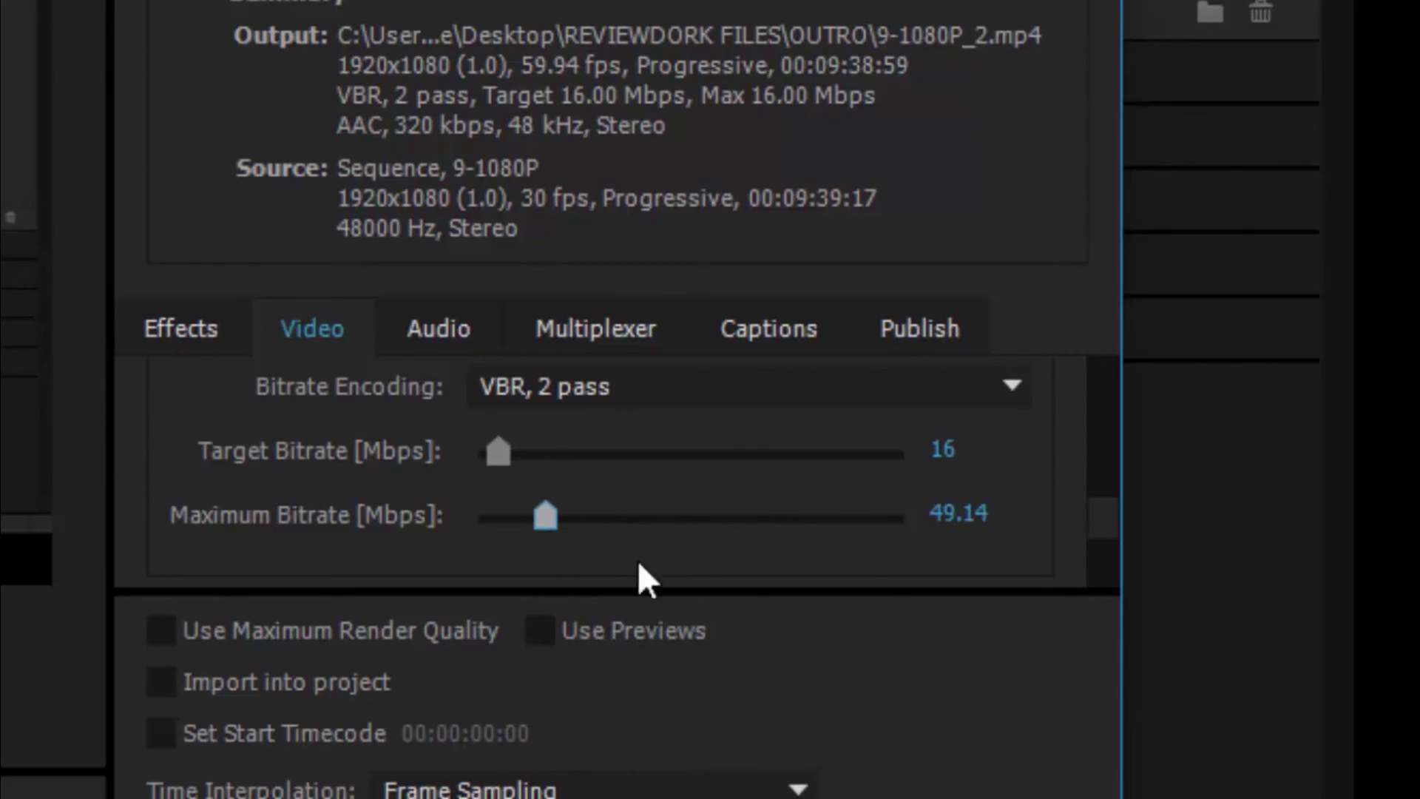
pyautogui.click(955, 513)
pyautogui.write('5')
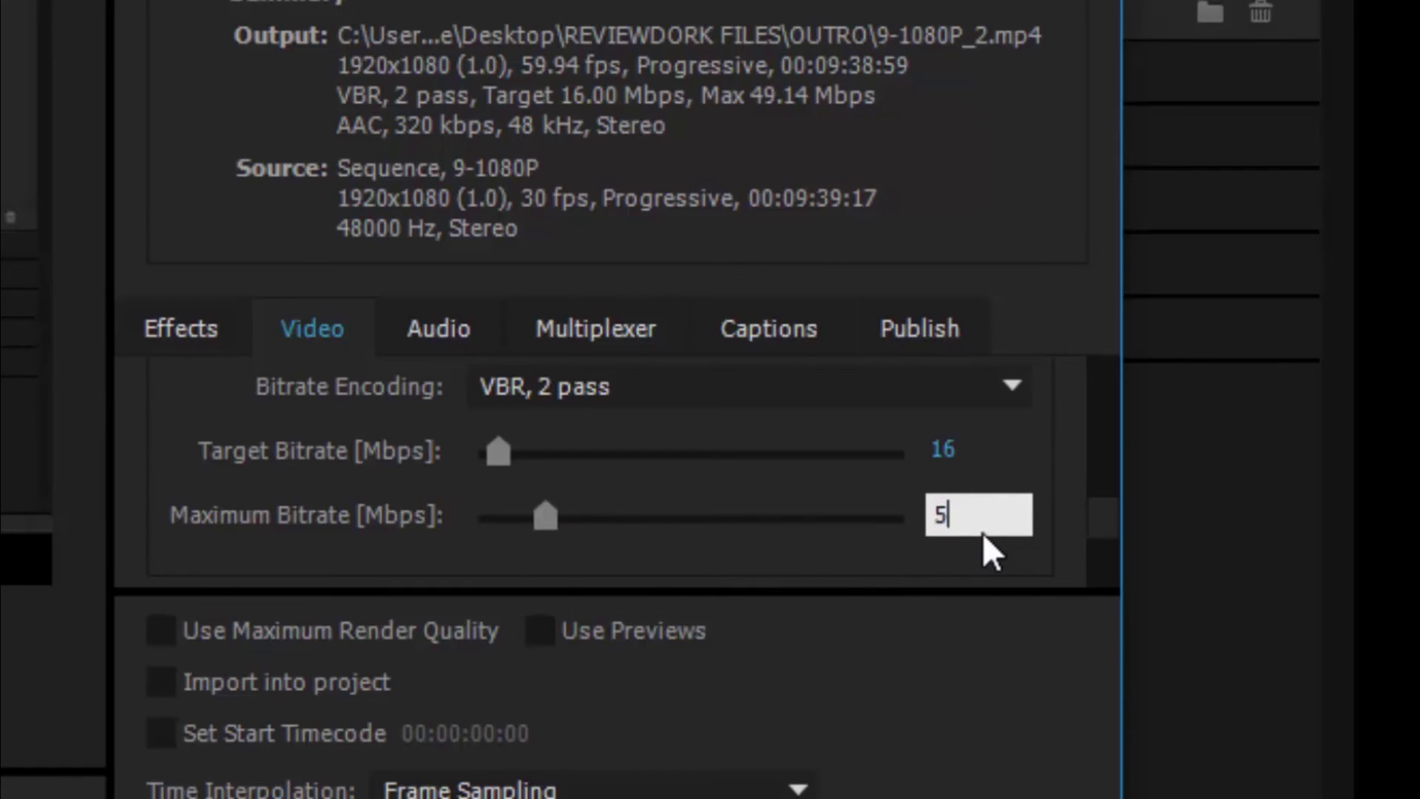
pyautogui.write('0.00')
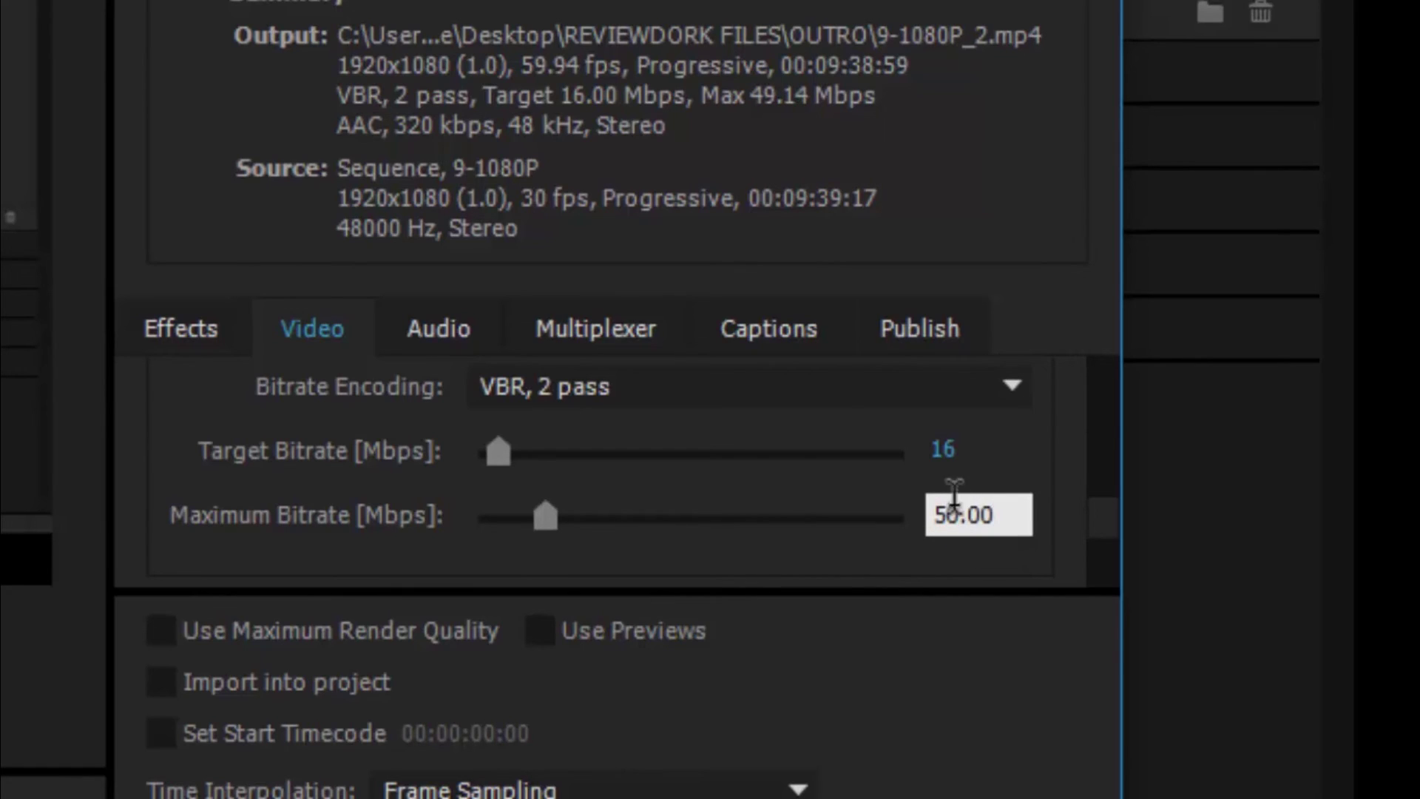
pyautogui.click(372, 570)
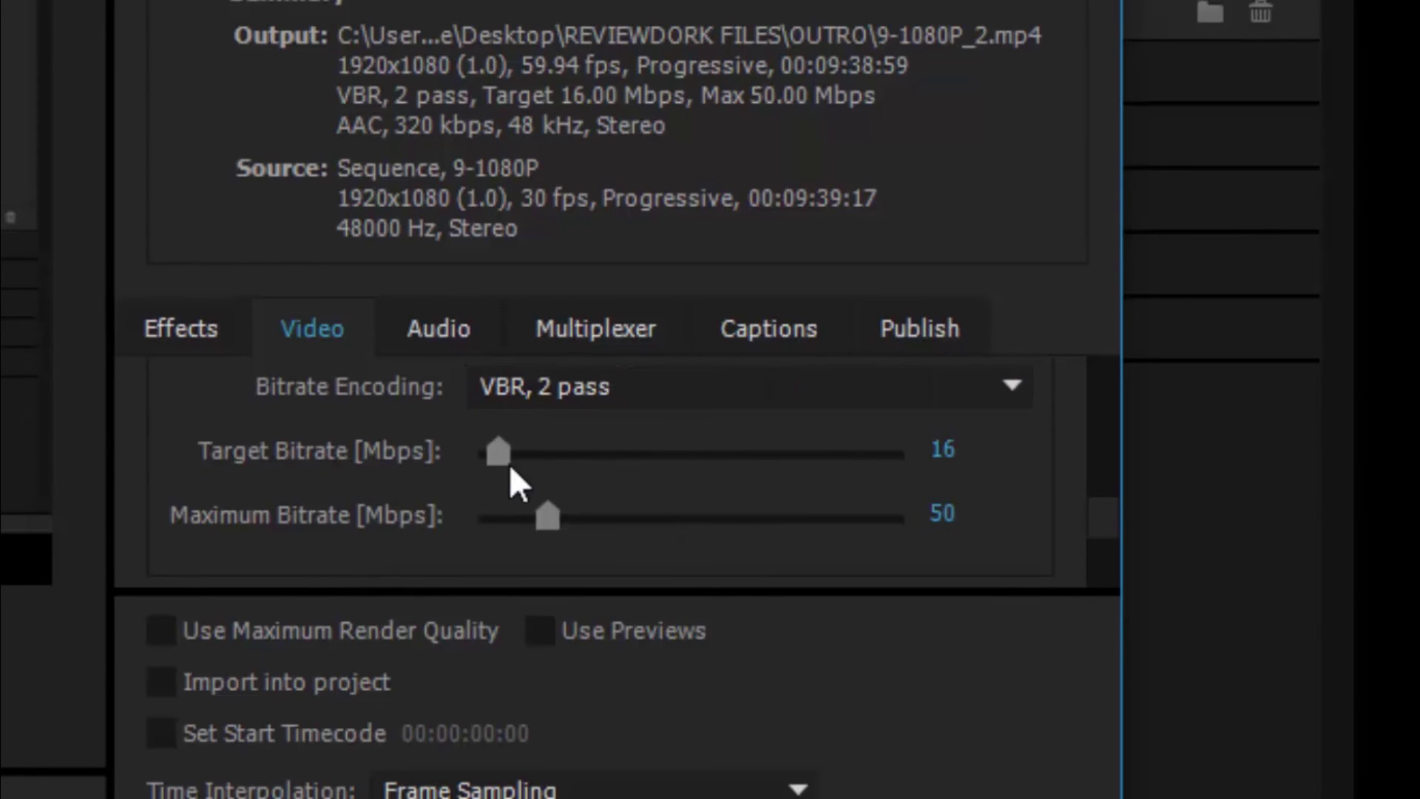
# Try raising the target bitrate to 50.65 Mbps and return it to 16 Mbps
pyautogui.moveTo(505, 464); pyautogui.dragTo(555, 457)
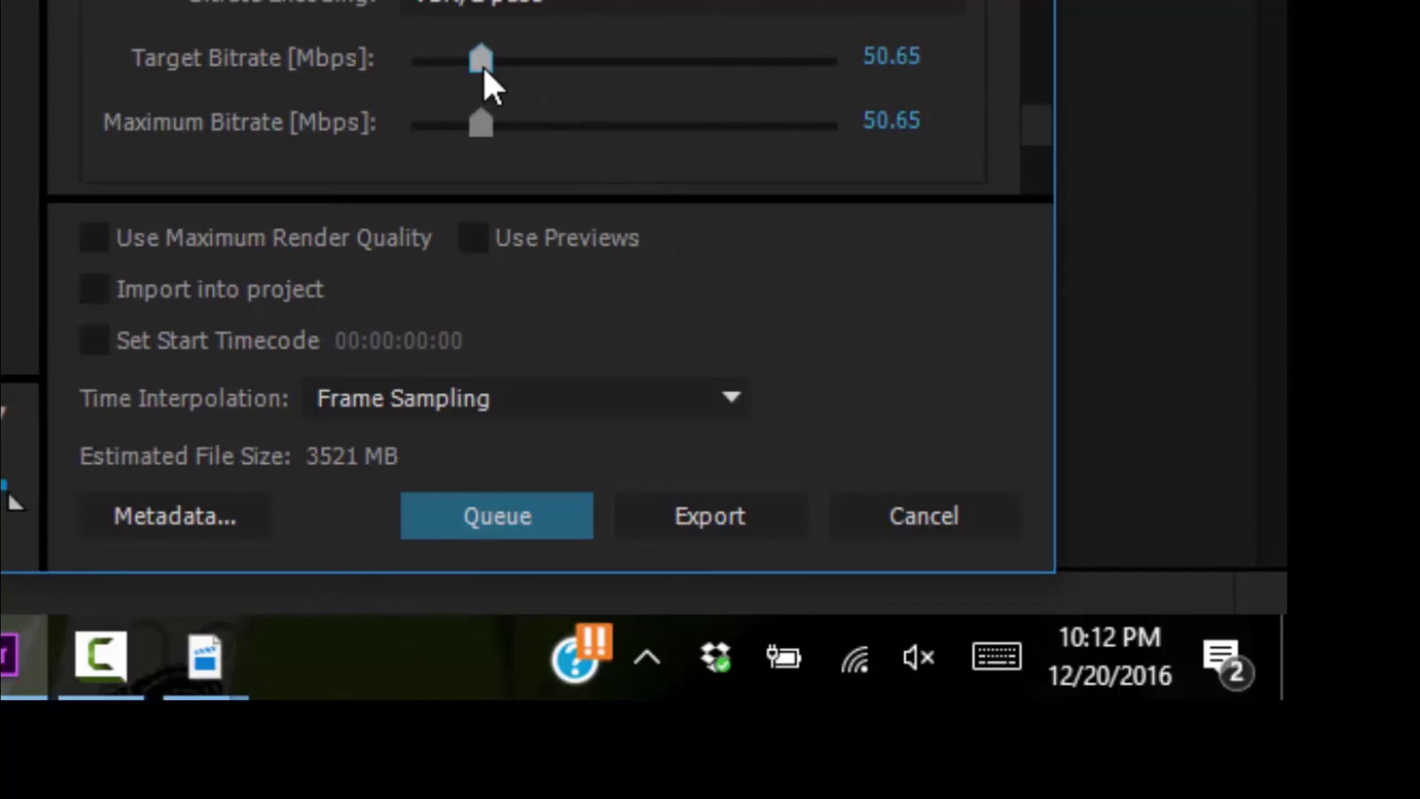
pyautogui.moveTo(481, 61); pyautogui.dragTo(432, 83)
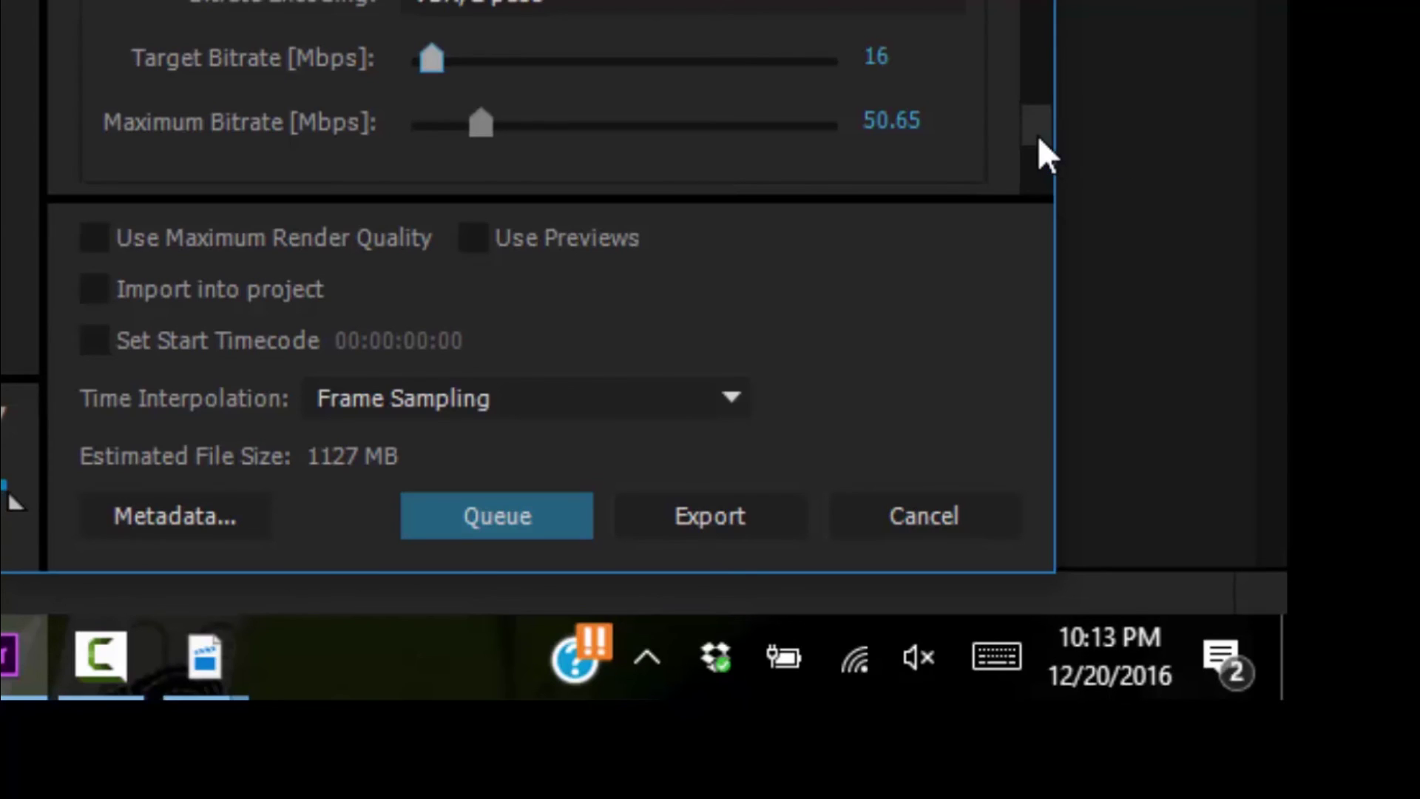
# Go past the remaining video settings and try the Use Maximum Render Quality option
pyautogui.moveTo(1037, 137); pyautogui.dragTo(1033, 182)
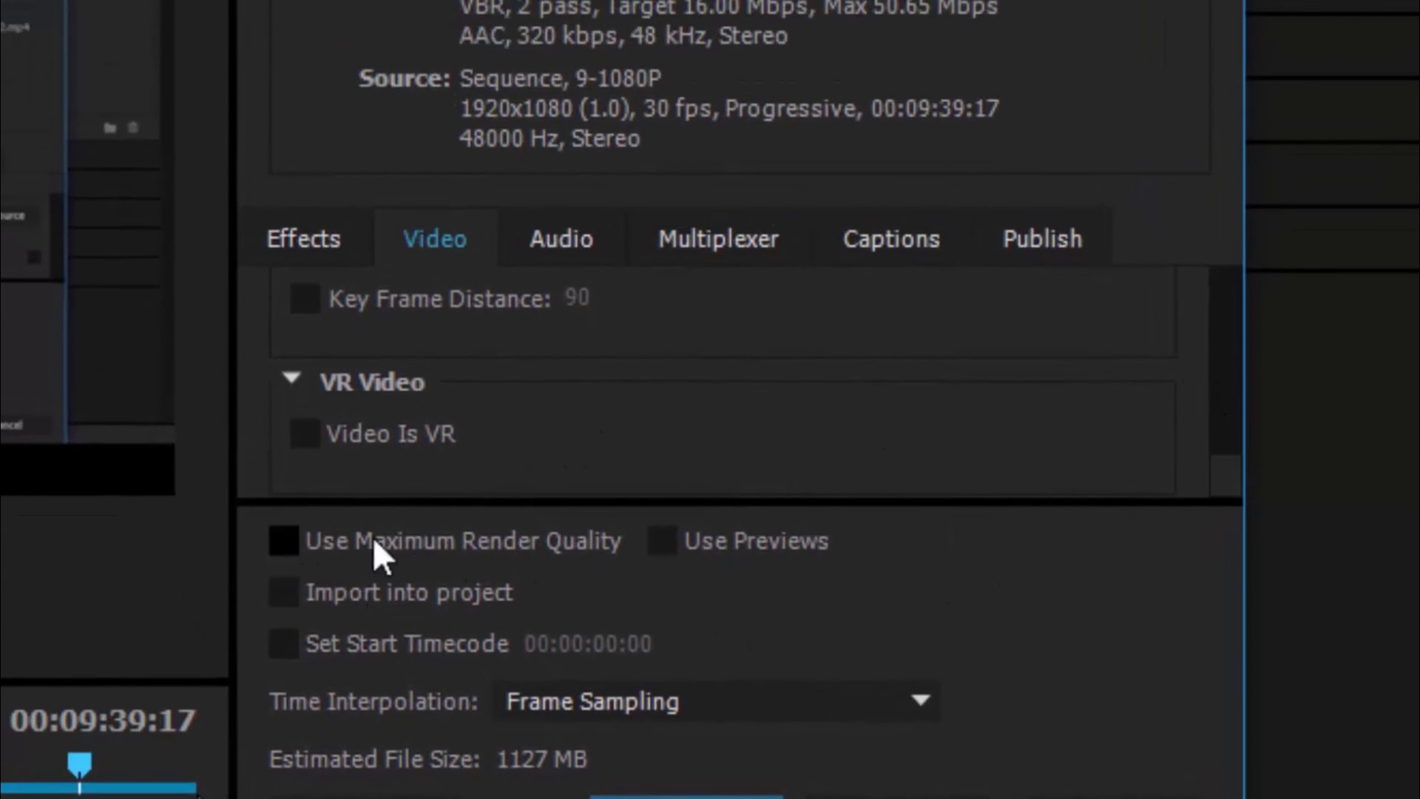
pyautogui.click(284, 542)
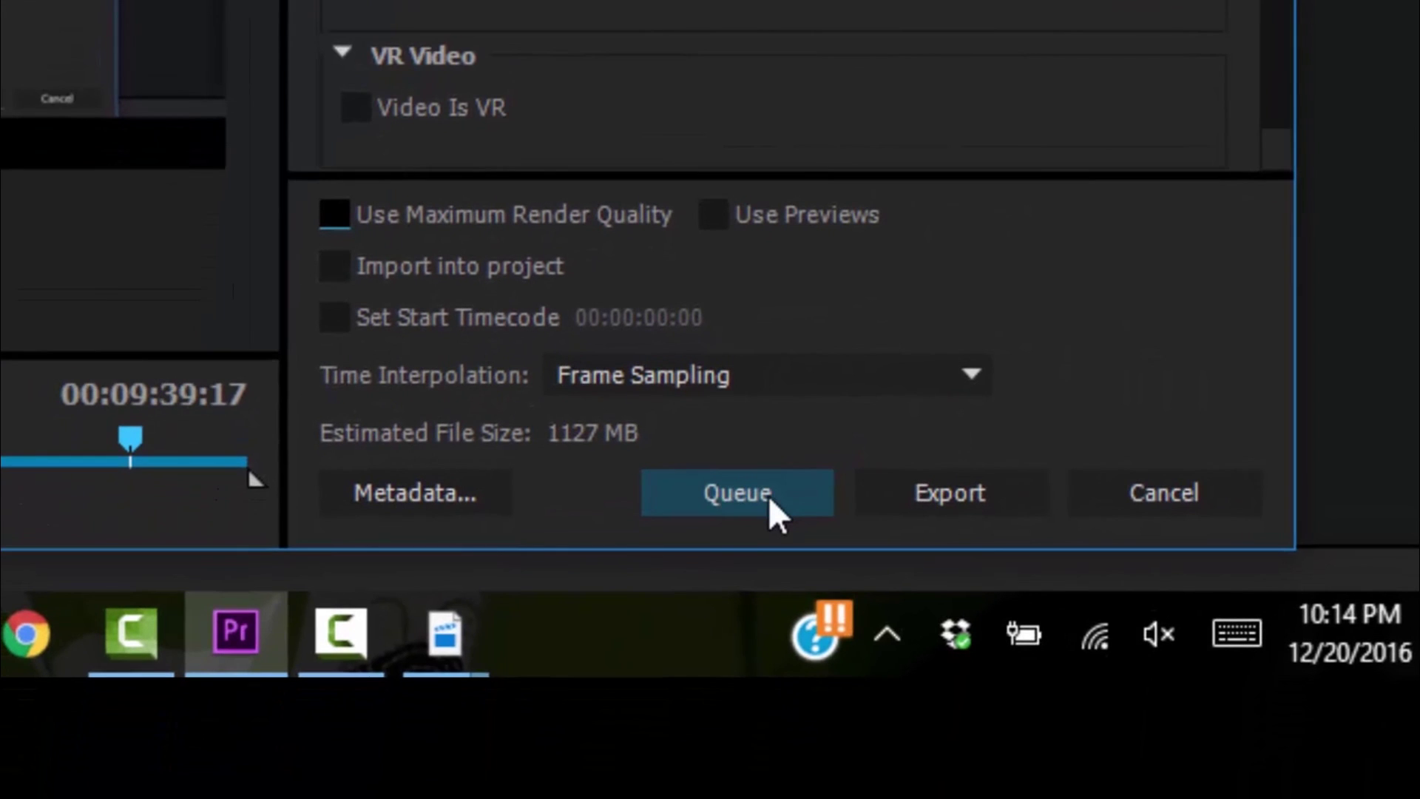
# Send the sequence to the encoding queue, and also export it directly as 9-1080P_2.mp4 from the export settings
pyautogui.click(769, 495)
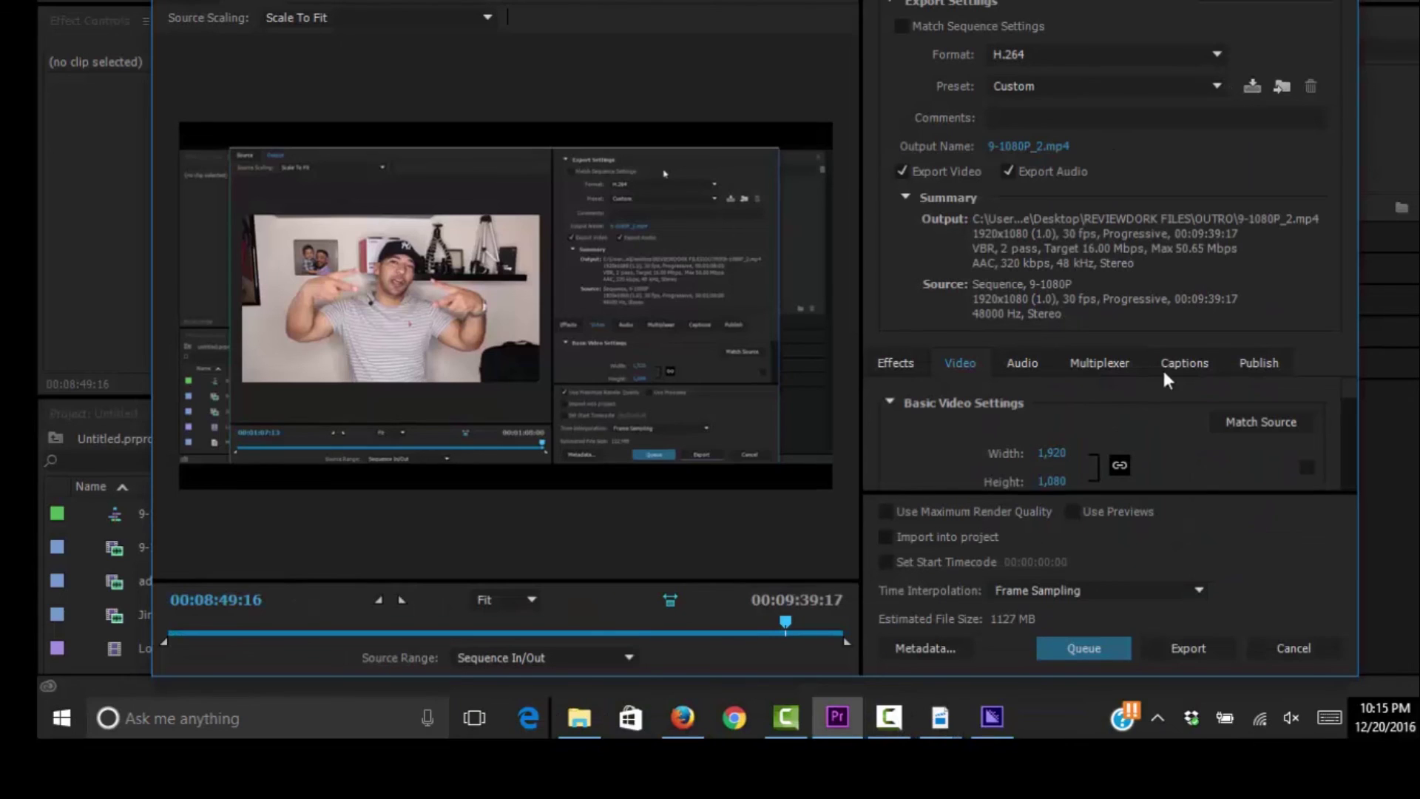
pyautogui.click(1190, 648)
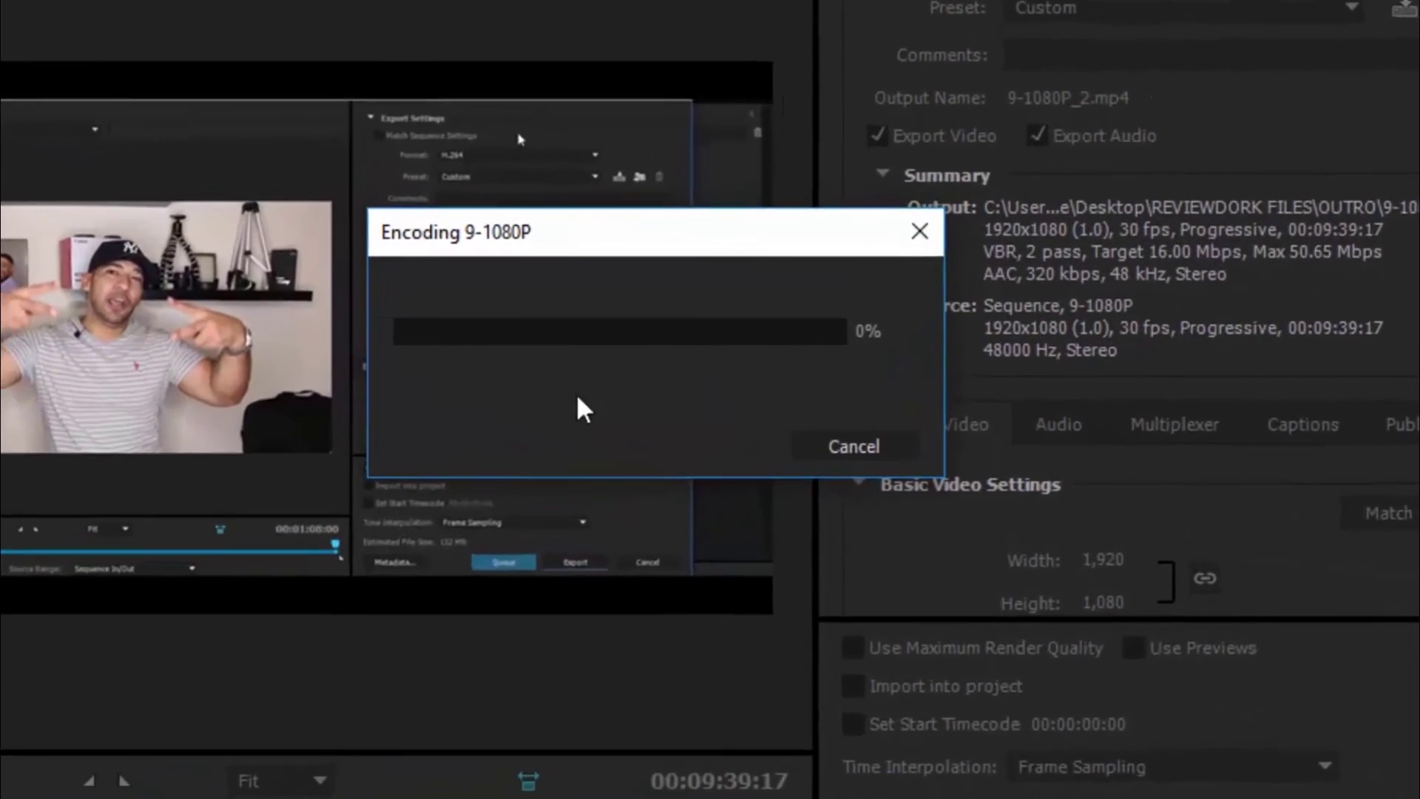